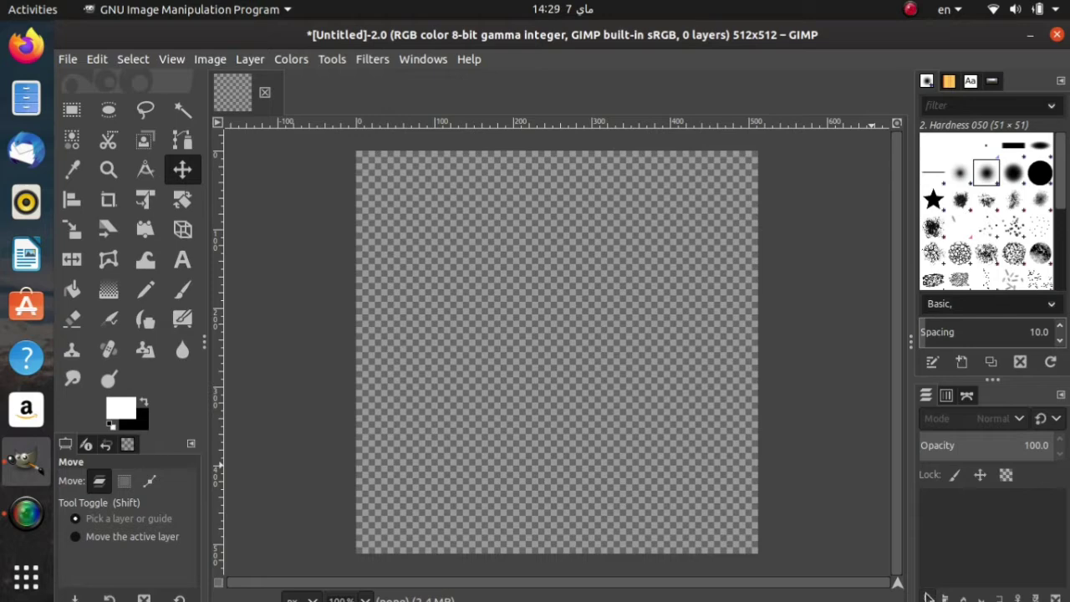
Step: Add a new 512 x 512 px layer filled with transparency, keeping the default name
click(927, 596)
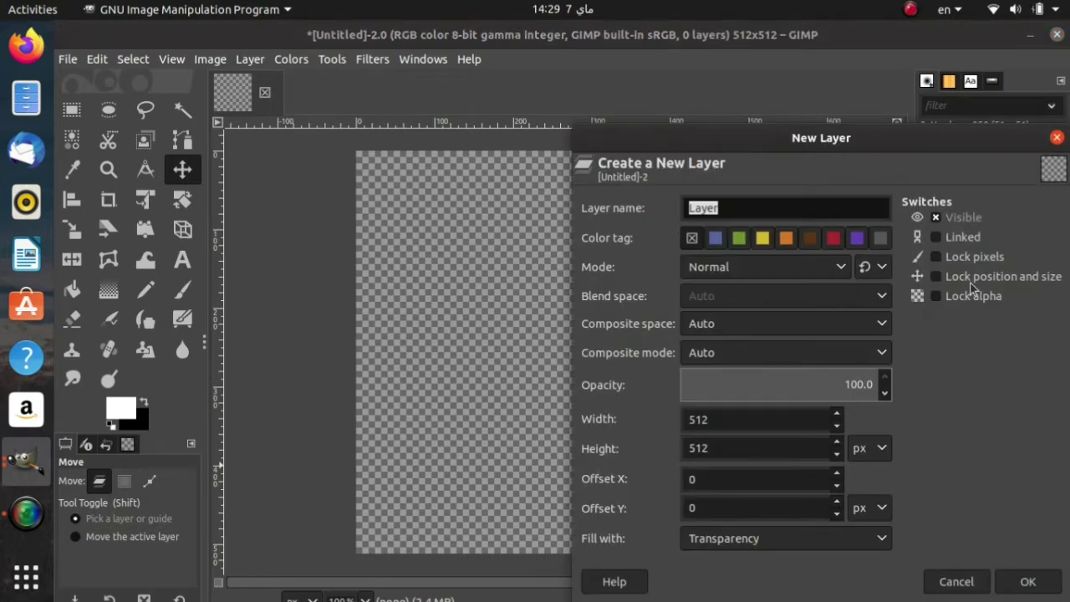
drag(886, 148, 746, 110)
click(886, 542)
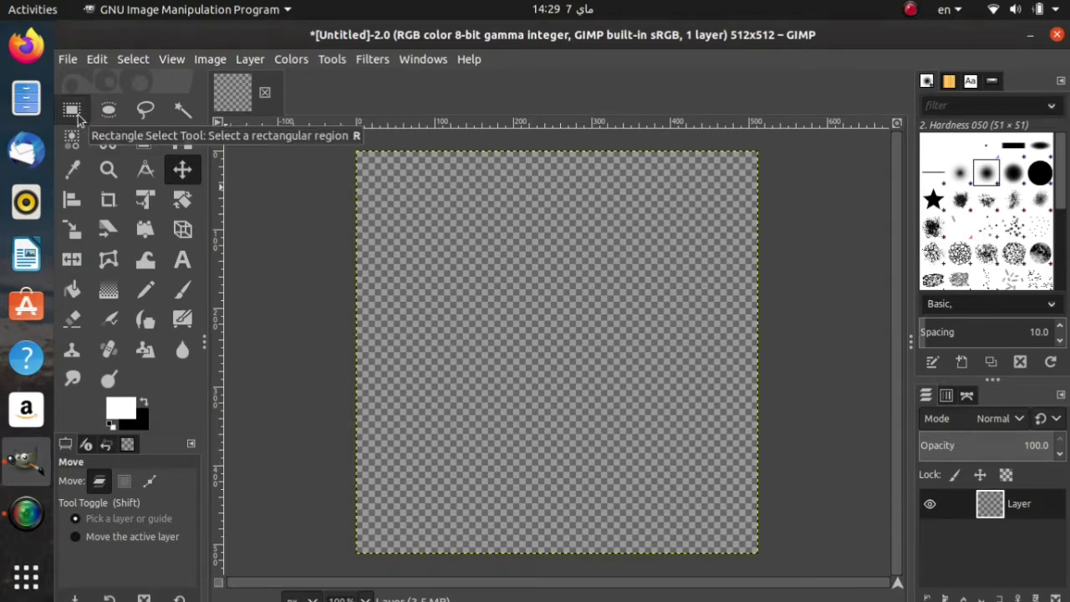
Step: Make a rounded rectangle selection with a corner radius of 68.6, covering nearly the whole canvas with a narrow margin around it
click(74, 111)
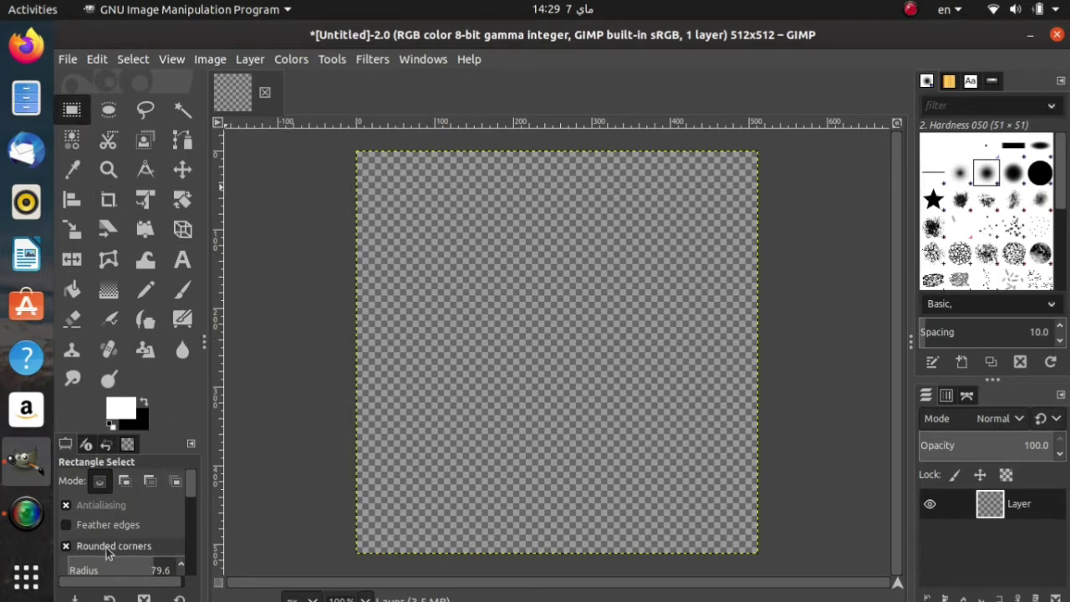
scroll(190, 485, down, 2)
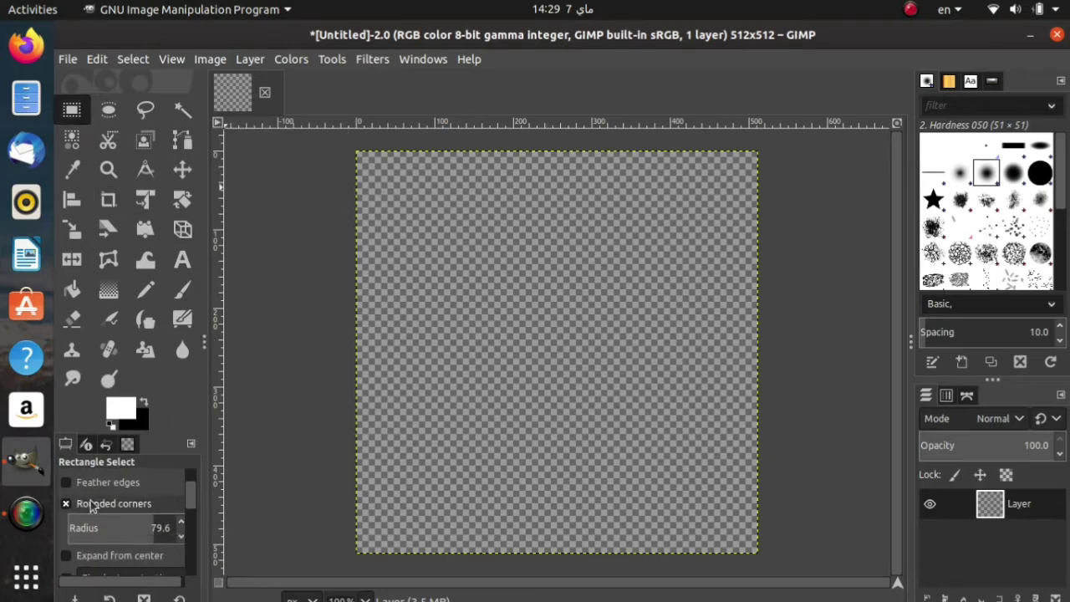
drag(133, 528, 140, 528)
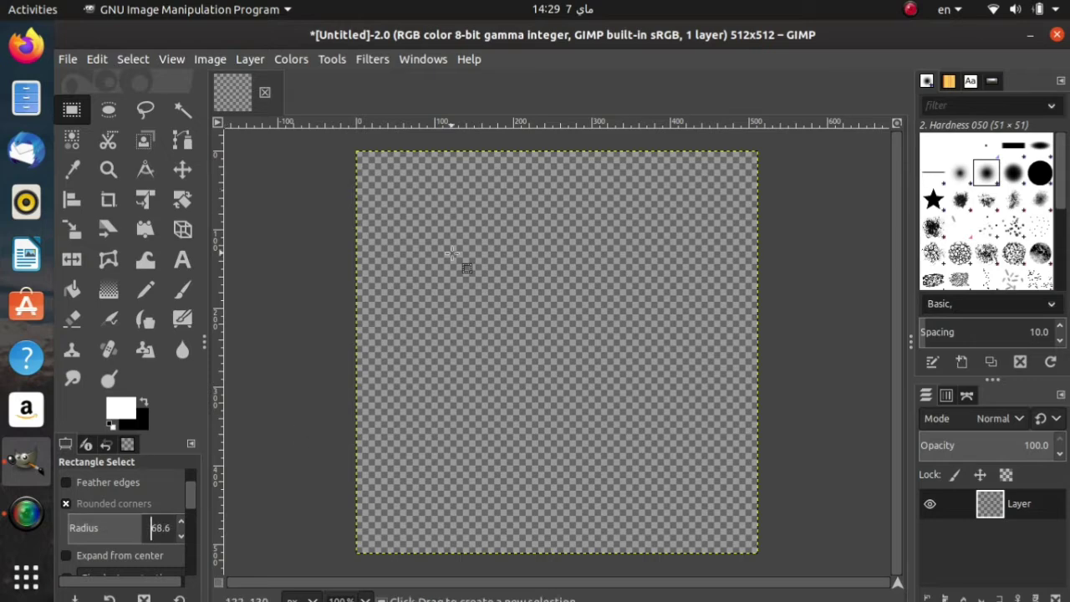
drag(377, 169, 748, 534)
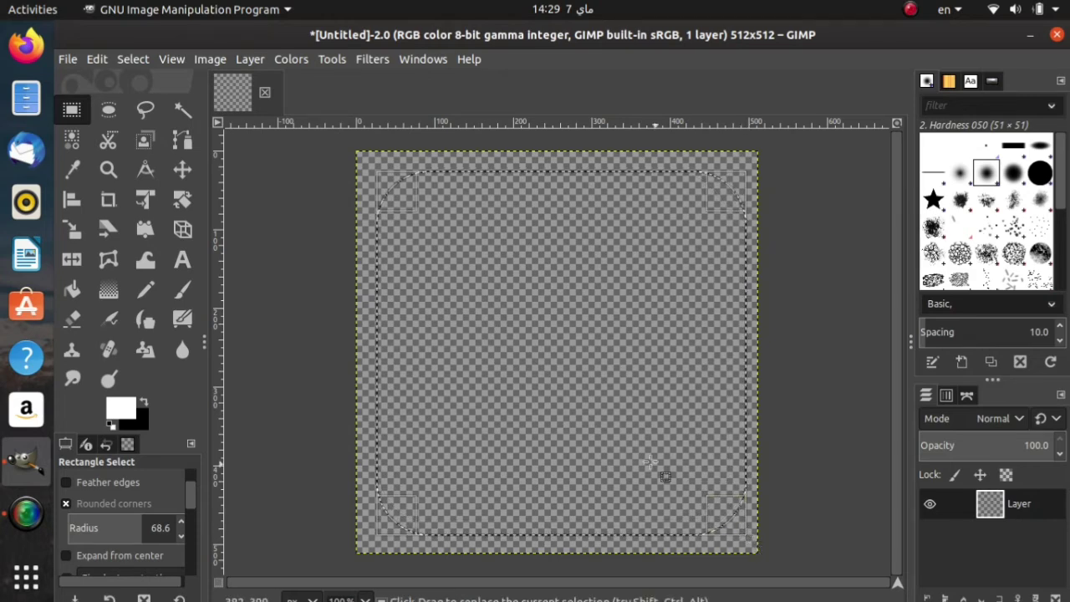
click(602, 404)
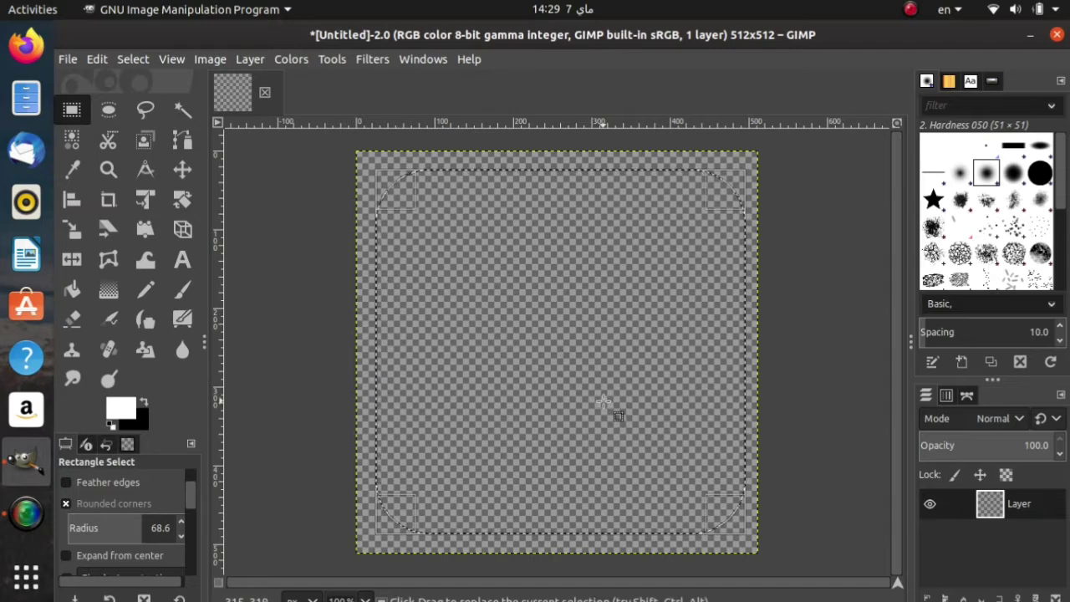
Step: Change the foreground color to a fully saturated bright azure blue
click(123, 407)
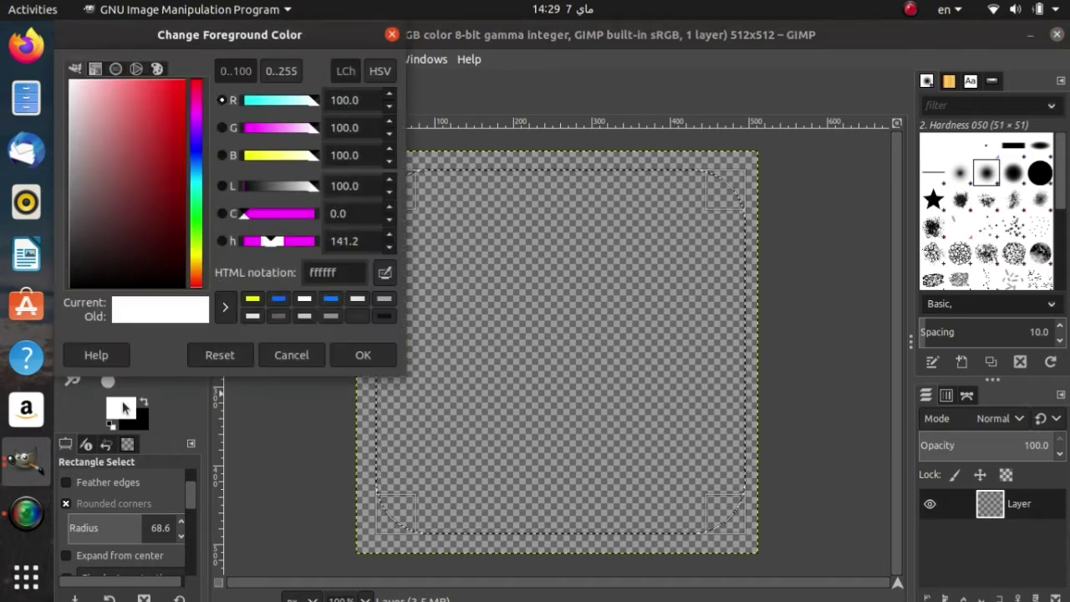
click(198, 139)
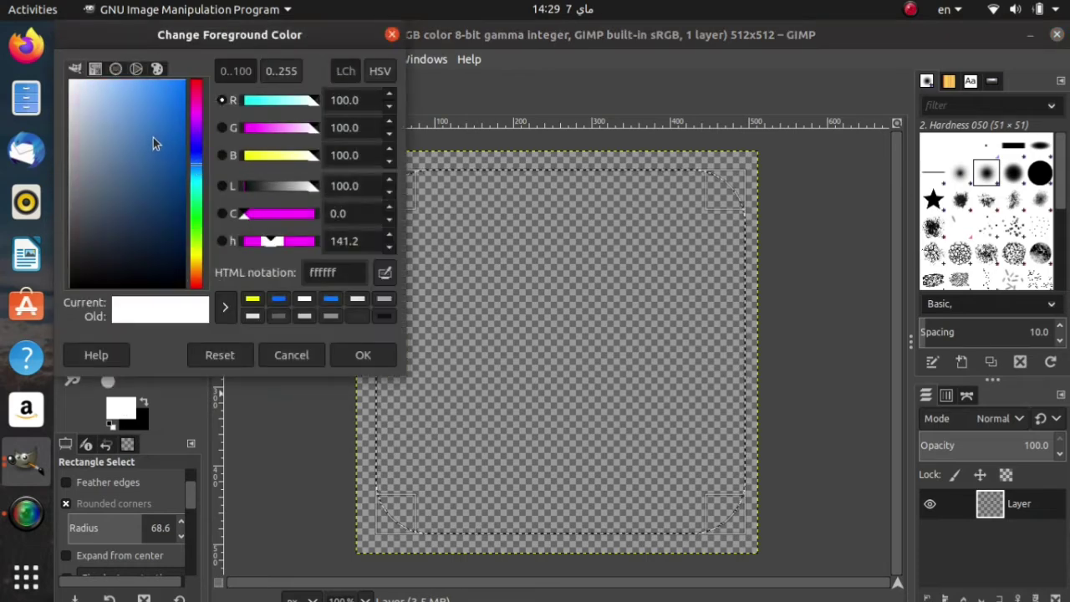
drag(156, 139, 234, 53)
click(354, 354)
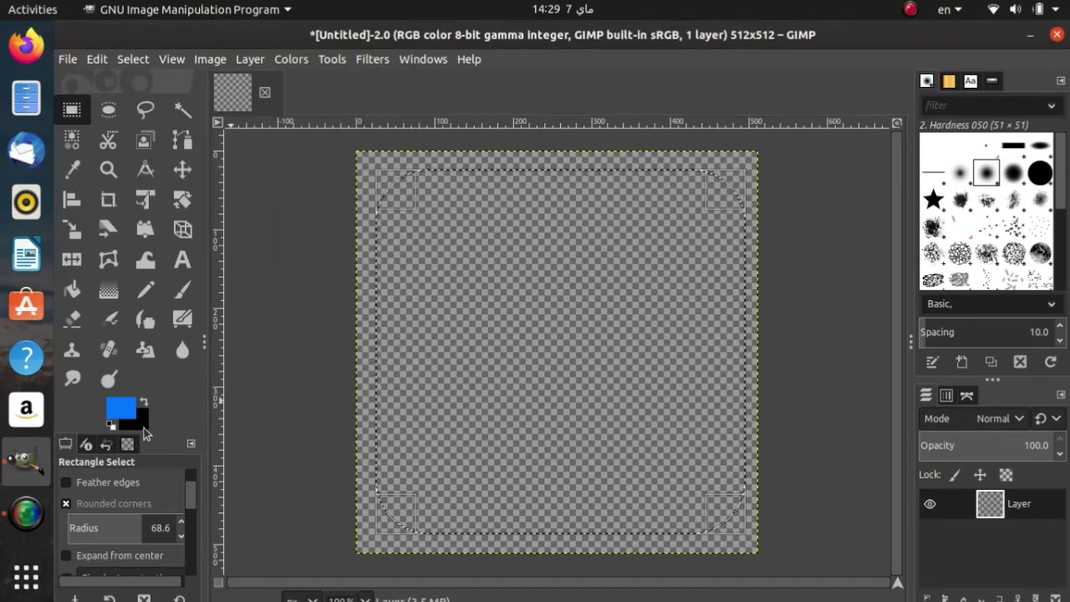
Step: Change the background color to the deeper blue 0058ff
click(144, 425)
drag(199, 161, 238, 107)
mouse_move(197, 162)
mouse_down()
mouse_move(198, 176)
mouse_move(198, 163)
mouse_up()
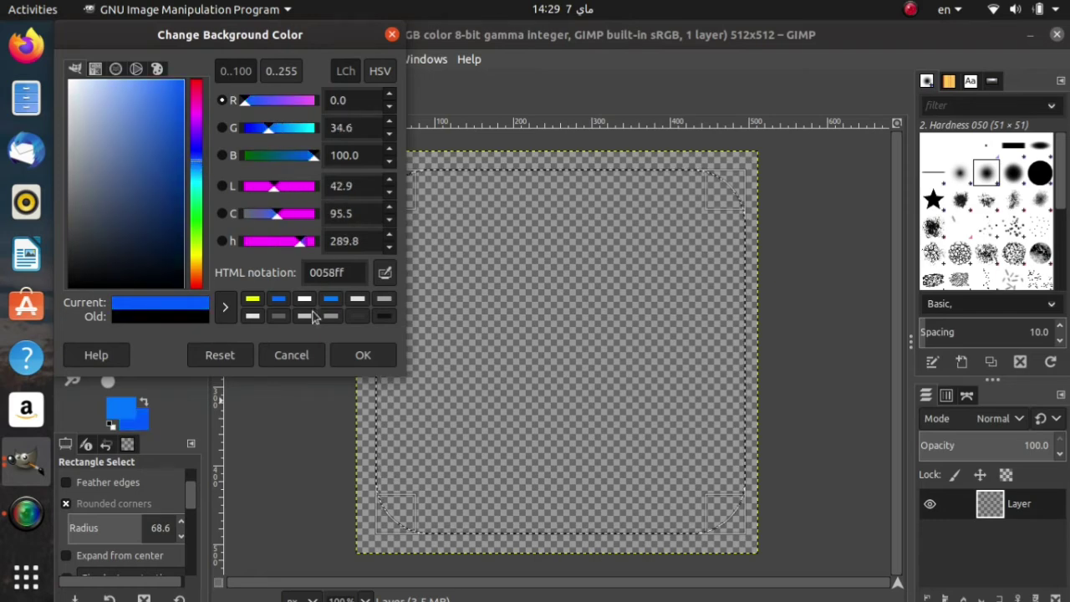
click(363, 354)
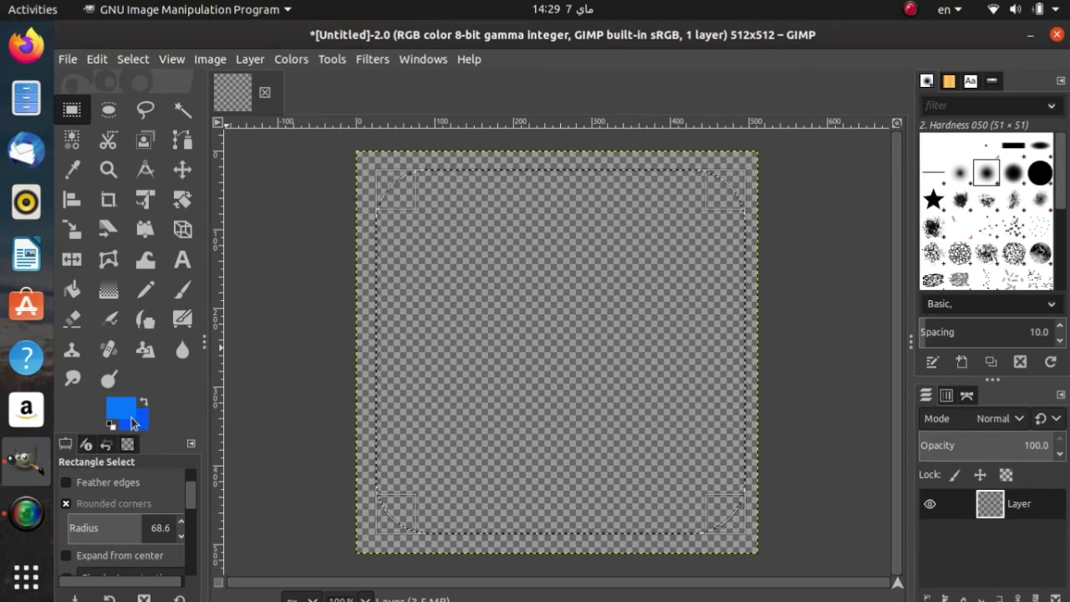
Step: Fill the rounded selection with a linear foreground-to-background gradient running downward from its upper edge to the lower part
click(115, 299)
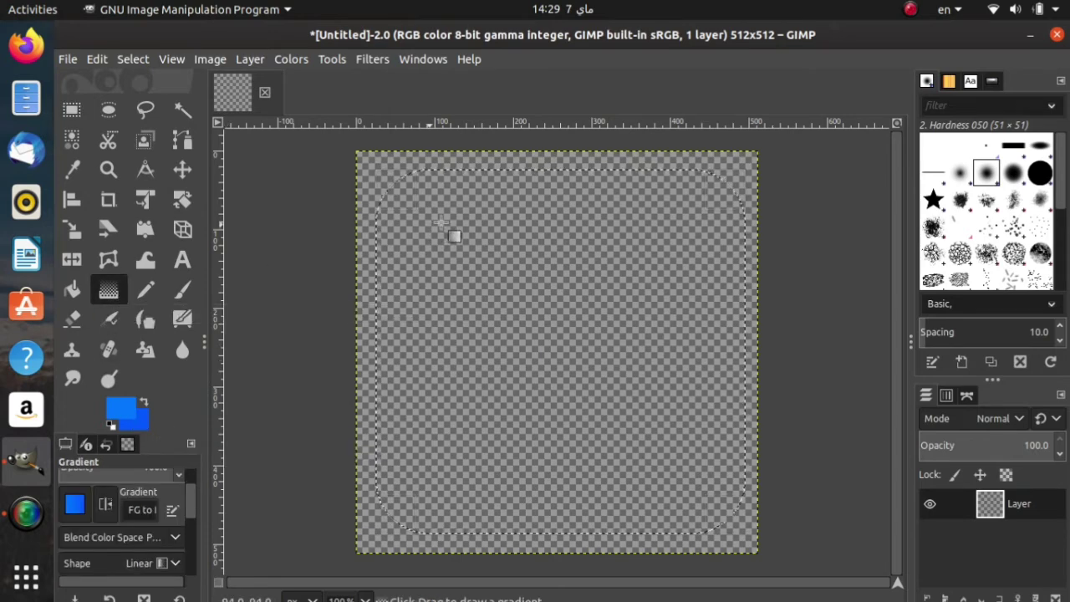
drag(551, 177, 556, 369)
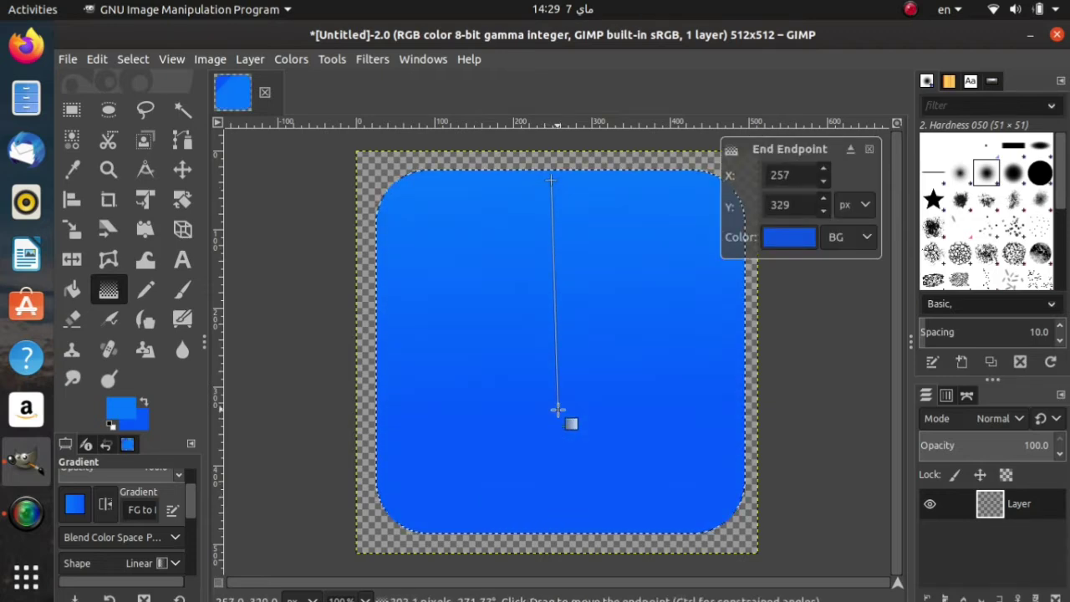
drag(549, 346, 545, 270)
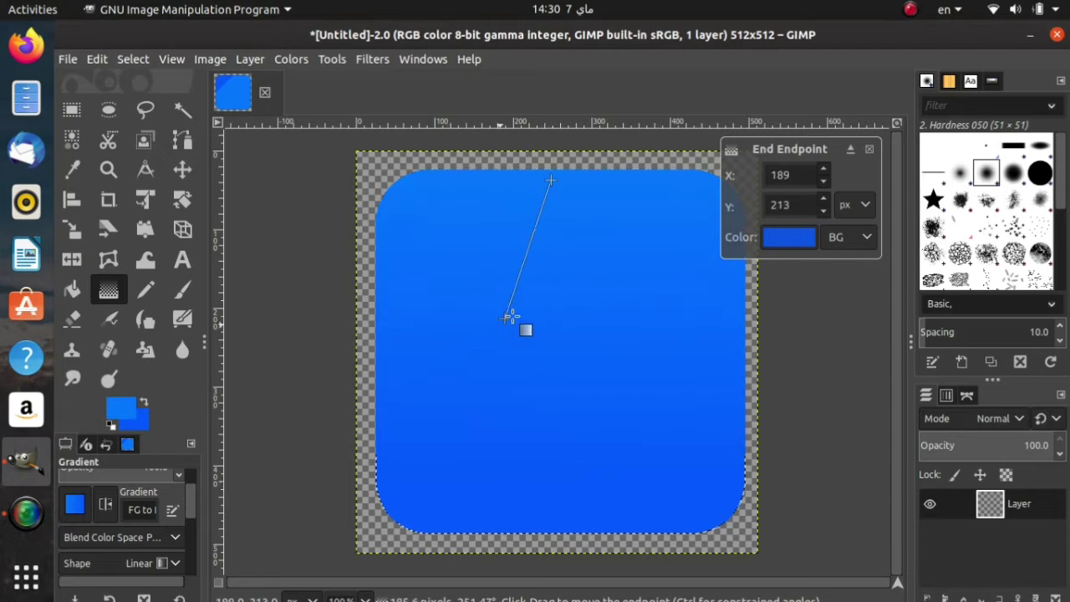
drag(511, 318, 557, 427)
click(564, 515)
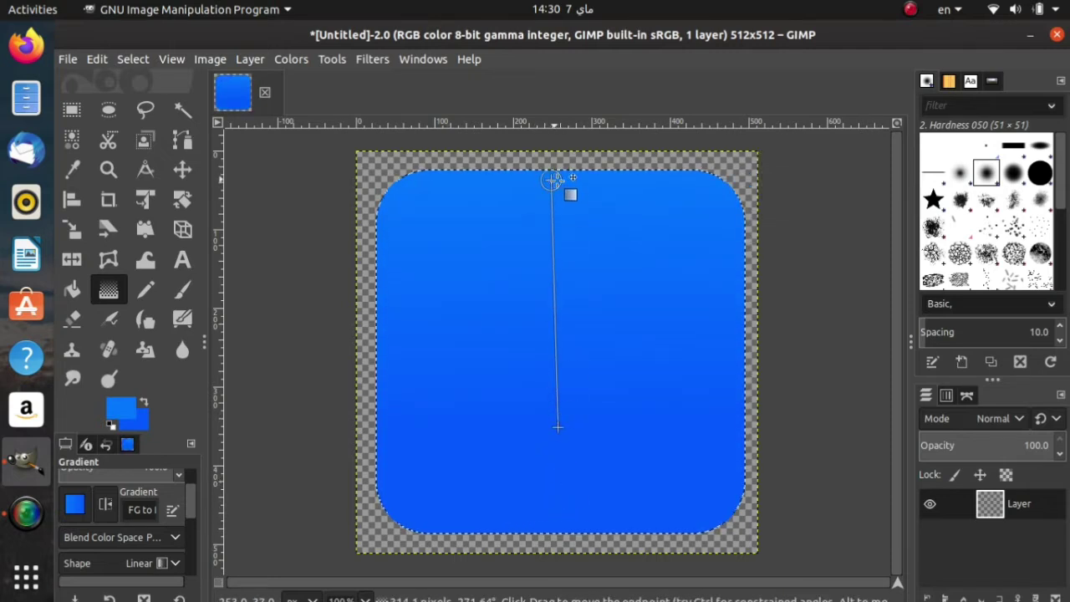
Step: Flip the gradient vertically, placing its start point at about 255, 442 px and its end point at about 248, 124 px
drag(566, 184, 552, 485)
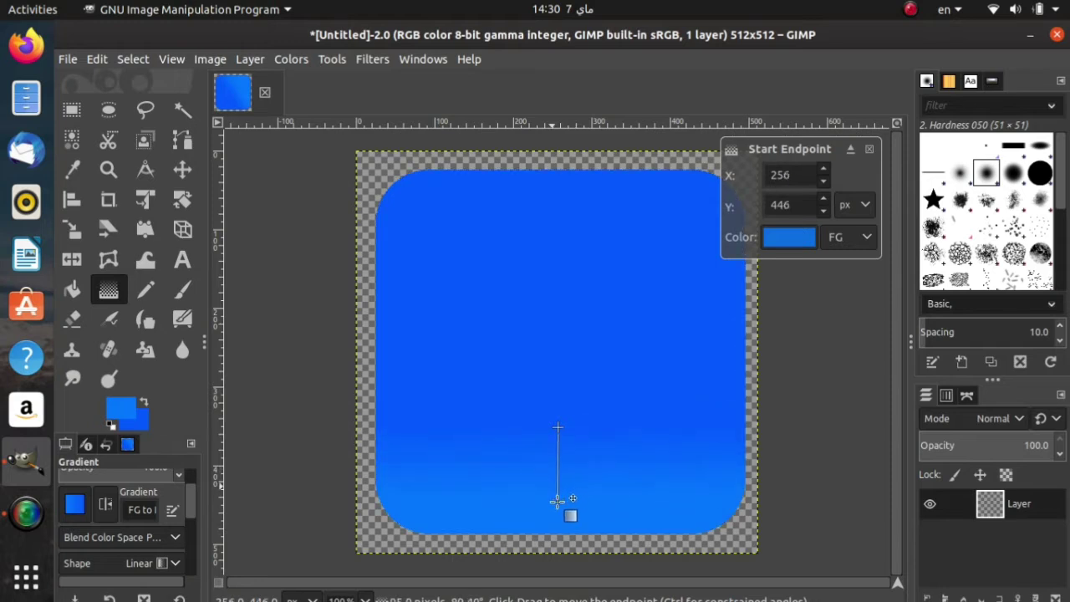
drag(557, 427, 551, 247)
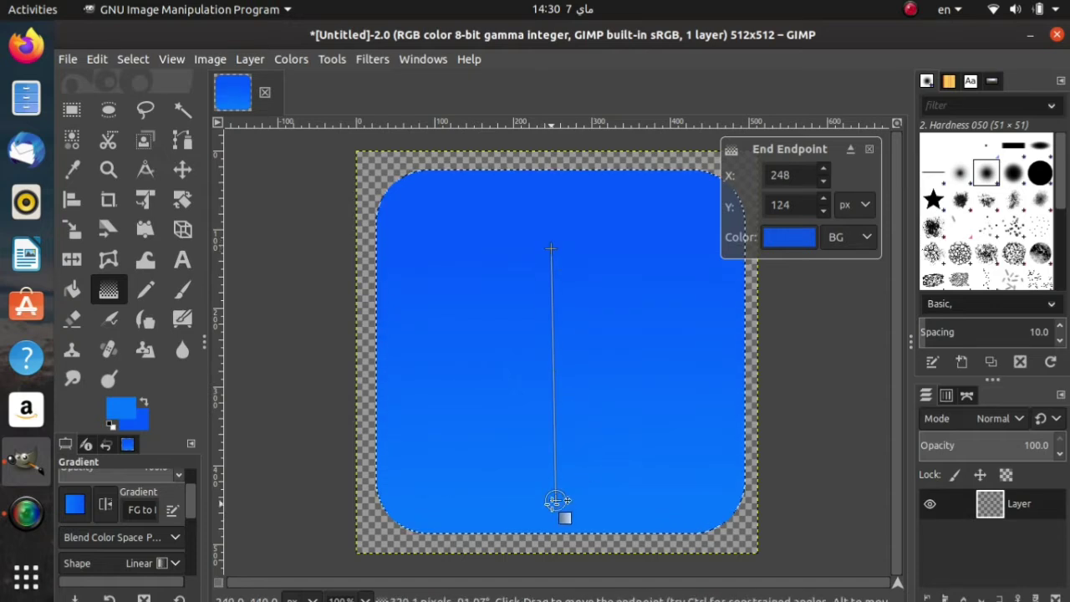
drag(557, 500, 563, 502)
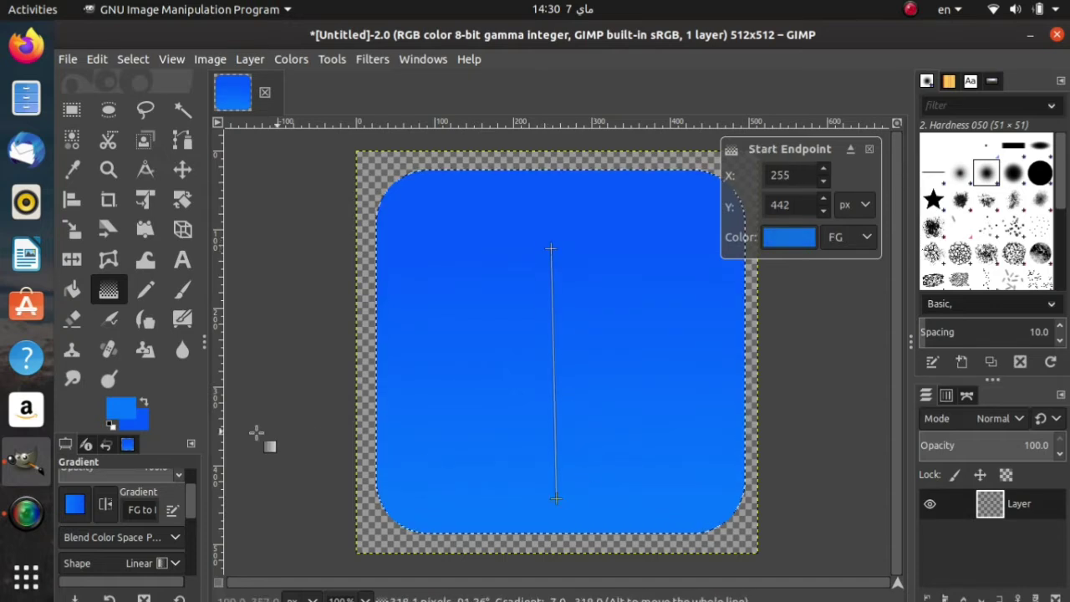
Step: Change the background color to the darker blue 0036ff to strengthen the gradient's contrast
click(143, 429)
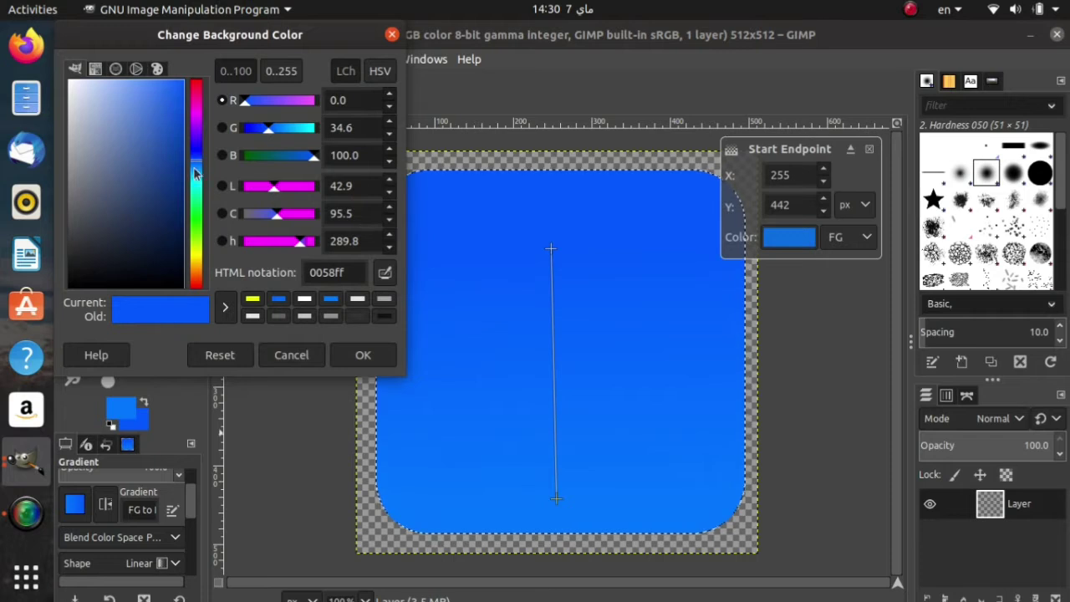
click(199, 168)
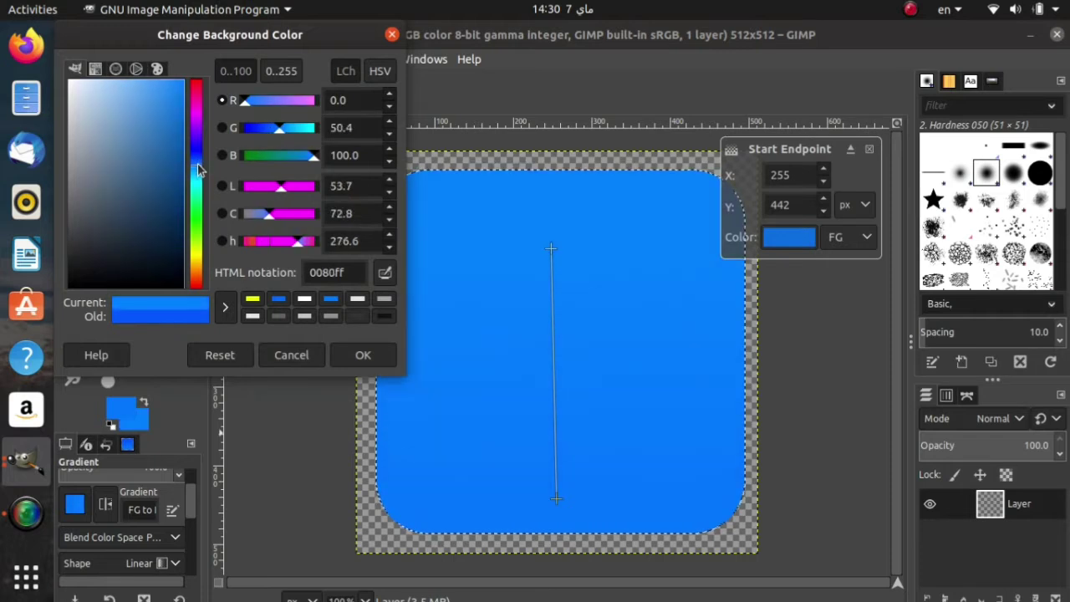
drag(199, 168, 199, 160)
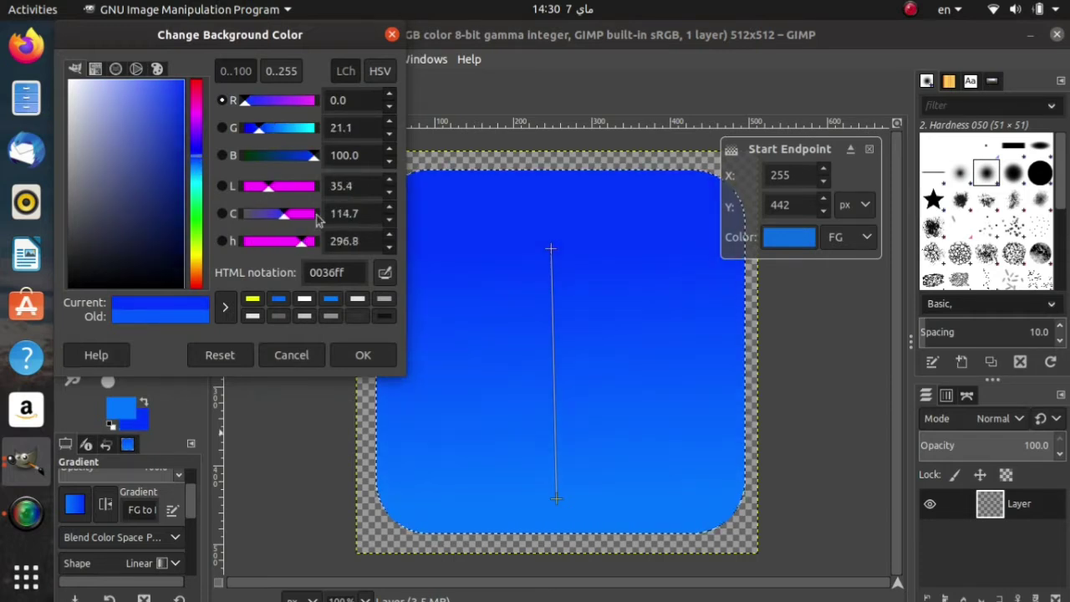
click(363, 356)
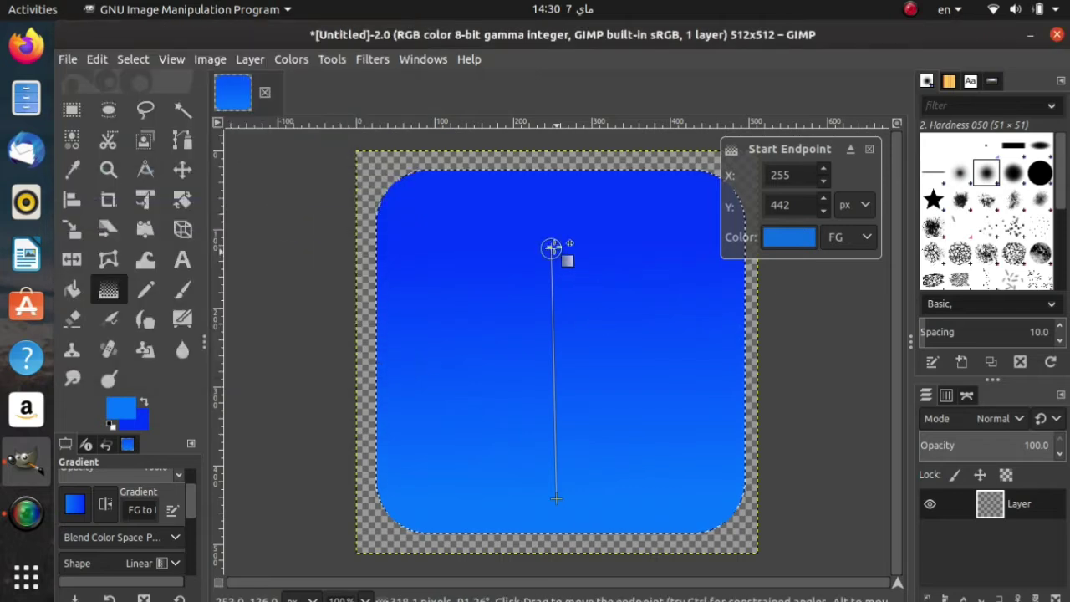
Step: Reposition the gradient to run from light to dark downward, from about 240, 83 px to about 246, 456 px, and apply it
drag(551, 248, 547, 190)
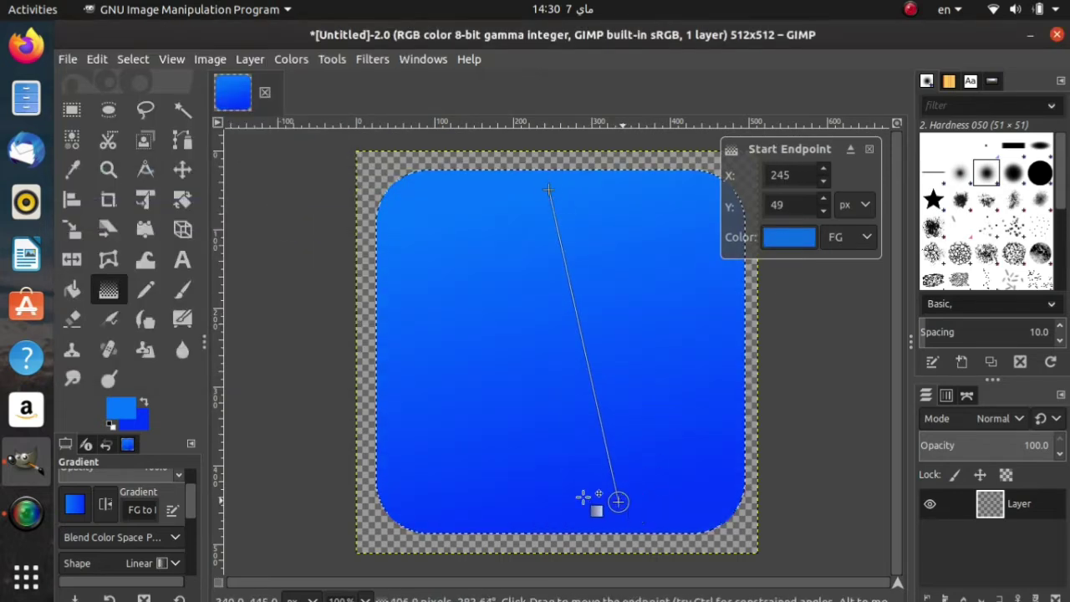
drag(617, 501, 549, 509)
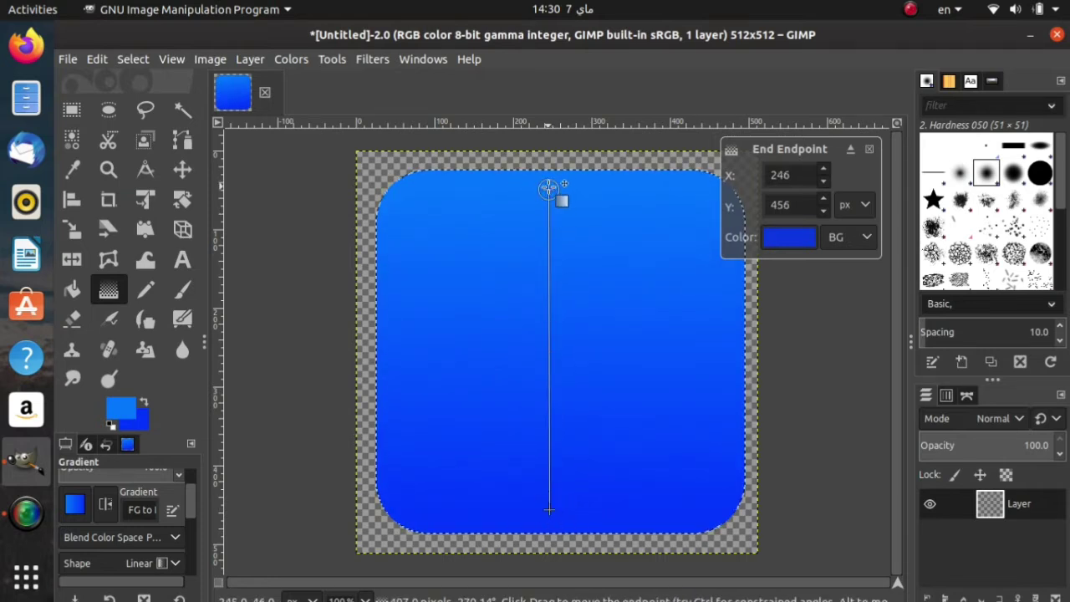
drag(548, 192, 545, 216)
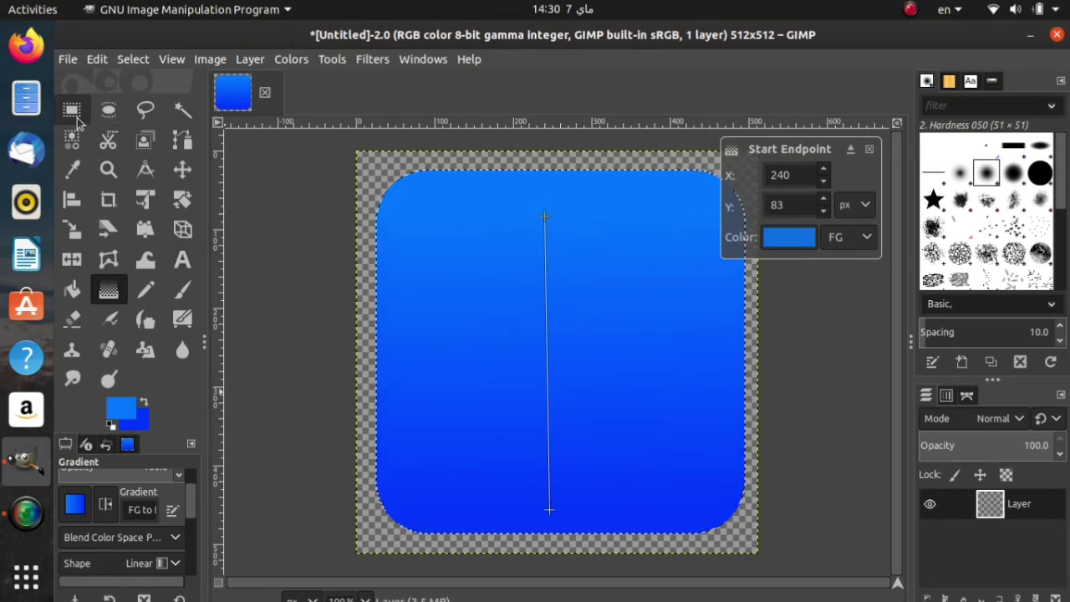
click(74, 112)
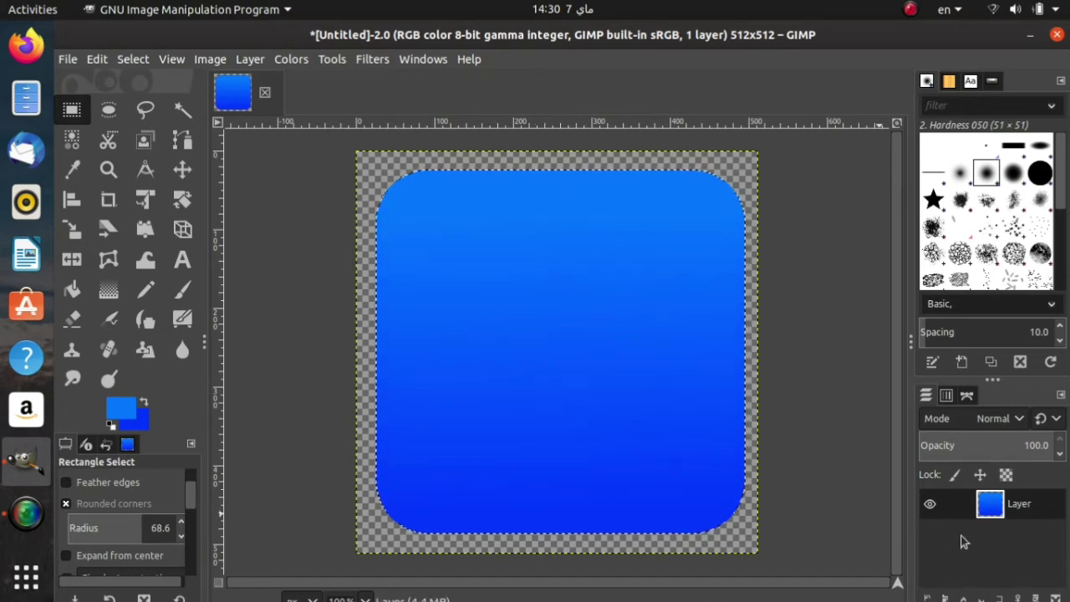
Step: Add a new transparent layer above the gradient layer and clear the rounded rectangle selection
click(928, 596)
click(1028, 581)
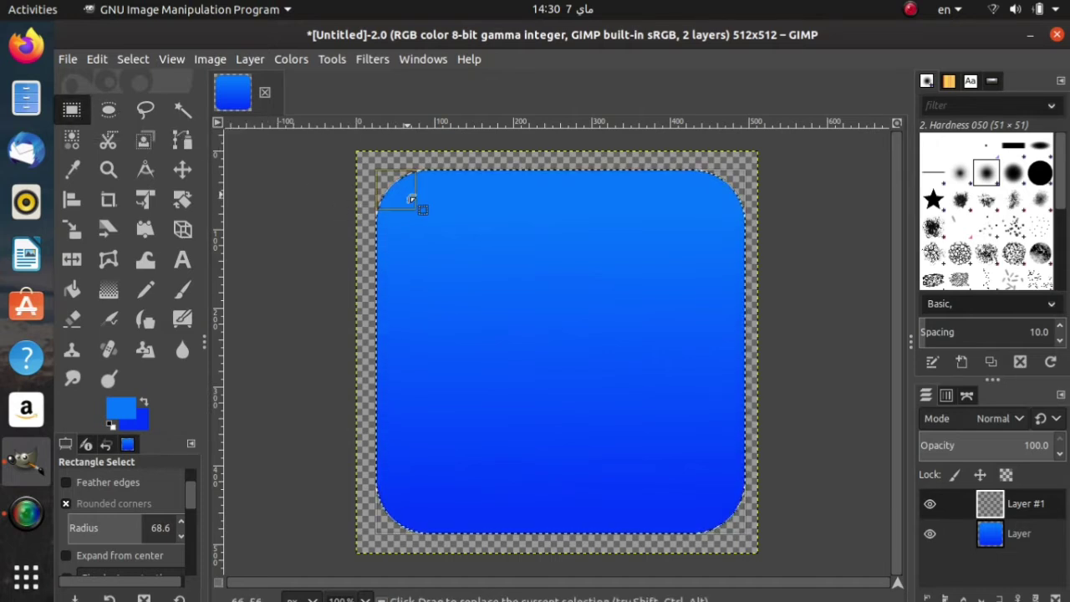
click(341, 149)
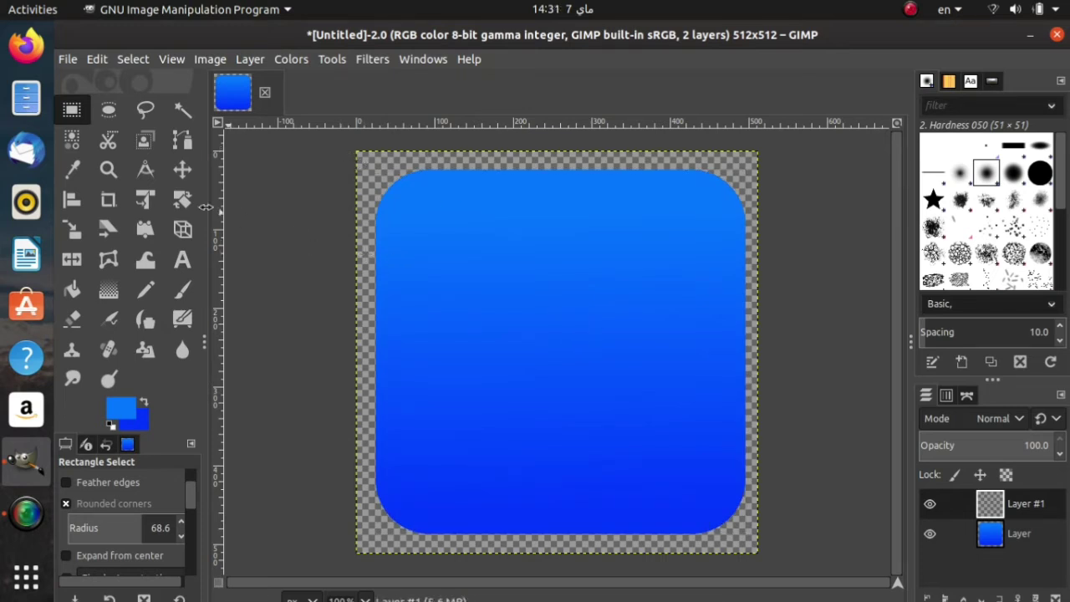
Step: Make a circular selection about 125 px wide in the lower left part of the blue square with the Ellipse Select tool
click(108, 111)
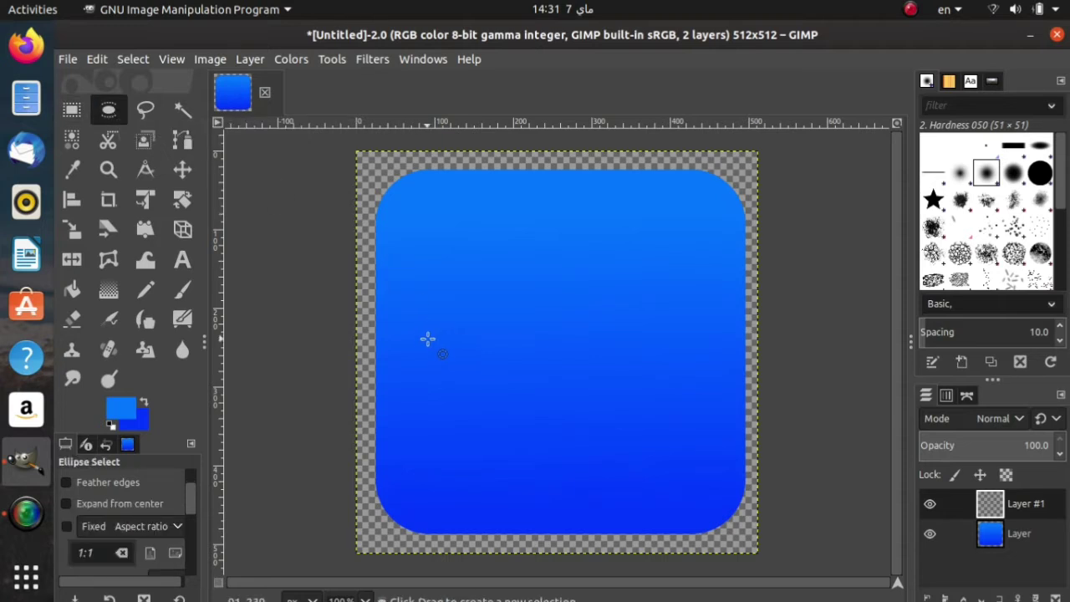
drag(427, 356, 522, 449)
drag(484, 413, 473, 412)
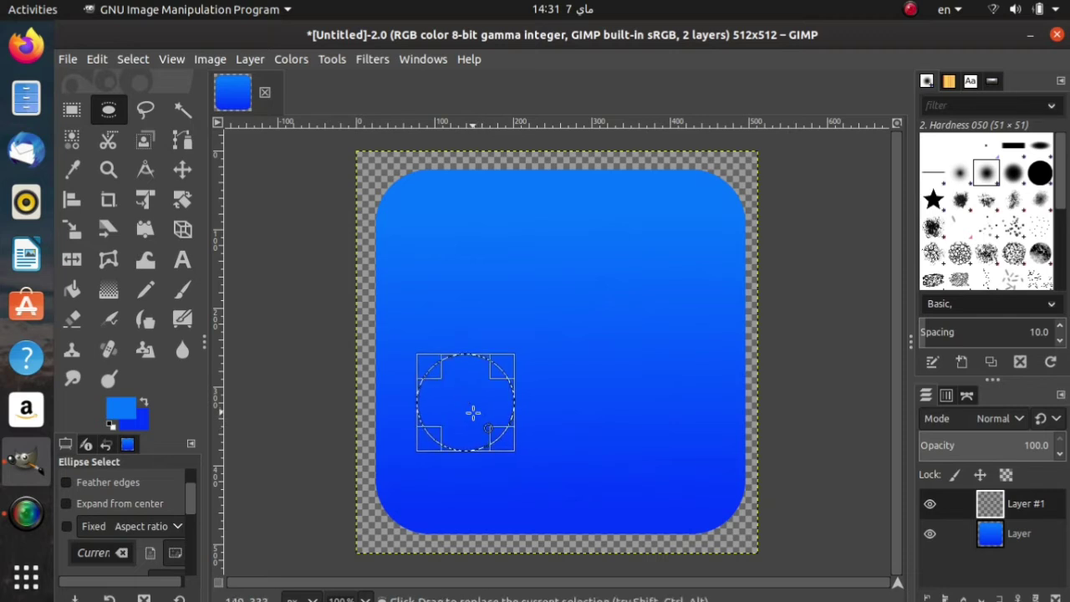
Step: Add two overlapping circles to the selection, one raised in the middle and one on the right, to shape a cloud outline
key(shift)
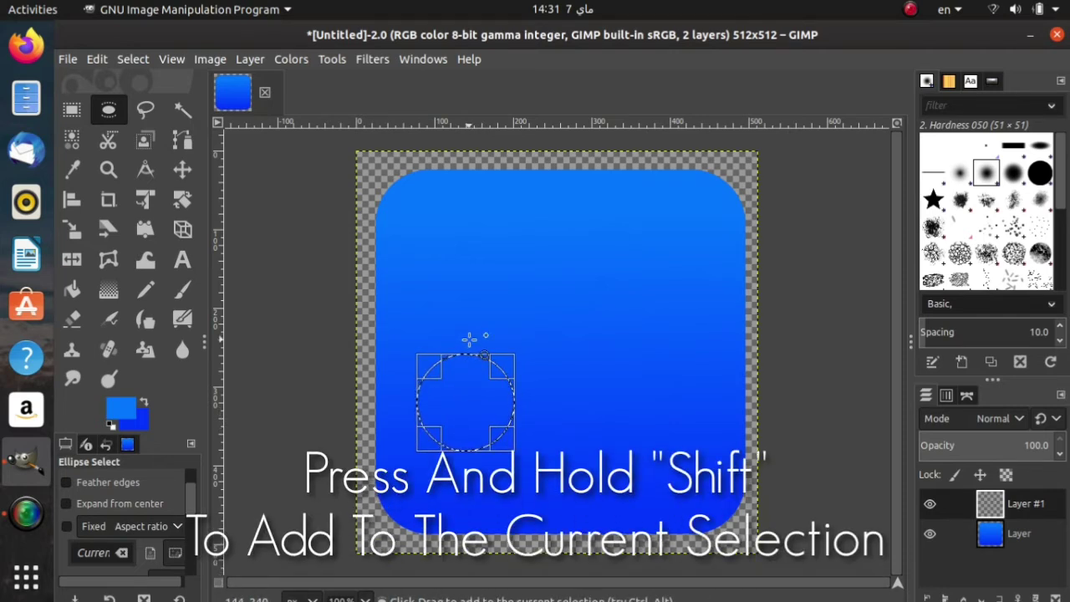
drag(460, 339, 542, 422)
drag(510, 383, 512, 375)
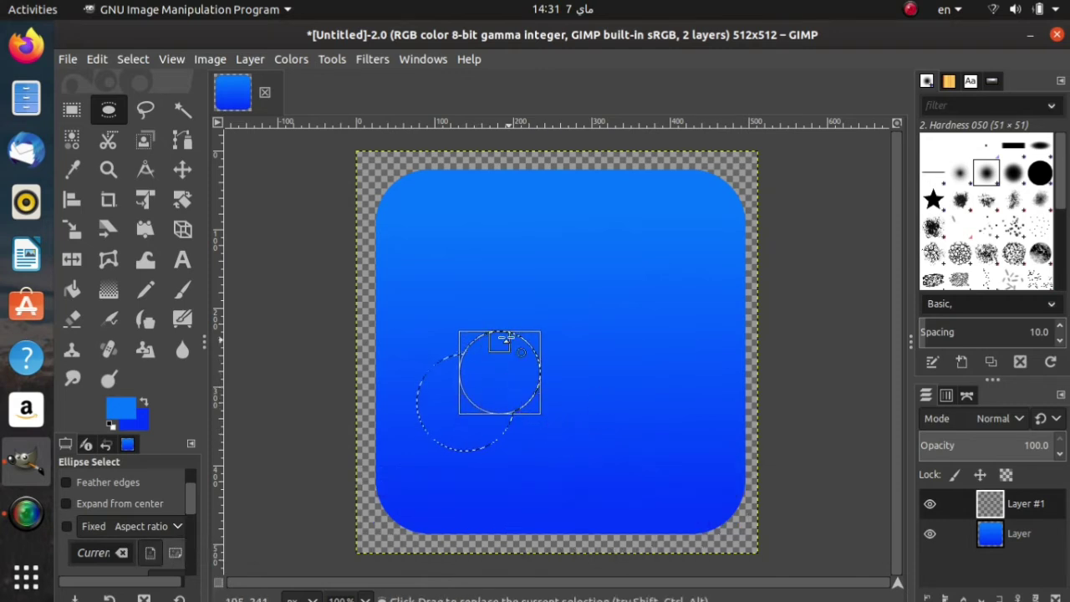
drag(535, 340, 496, 453)
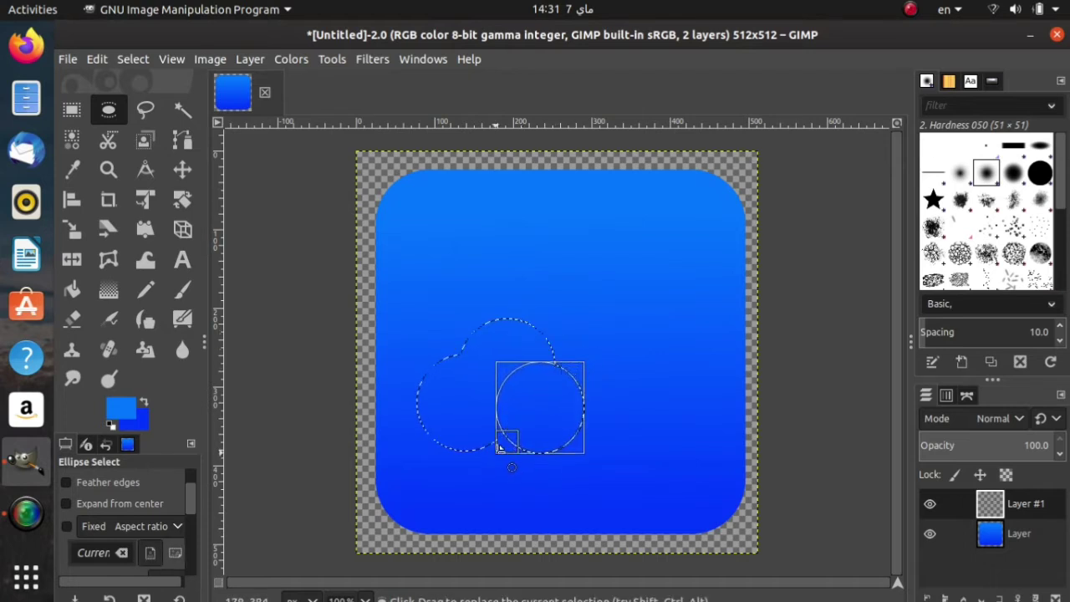
drag(544, 409, 562, 410)
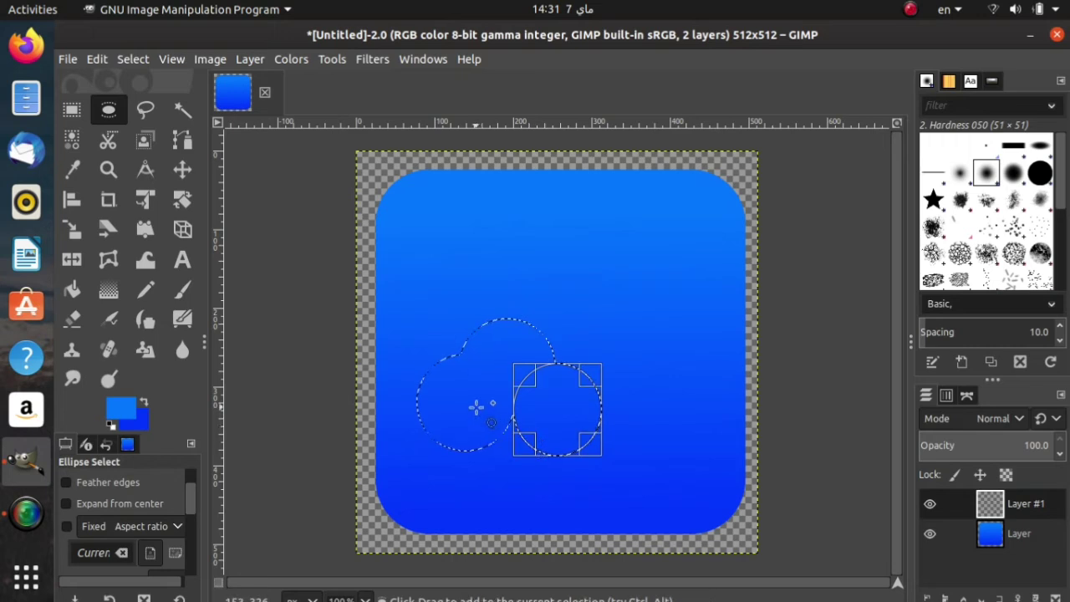
Step: Add a small ellipse to the selection to close the gap under the cloud, and fill the whole cloud shape with white (ffffff)
drag(472, 407, 490, 437)
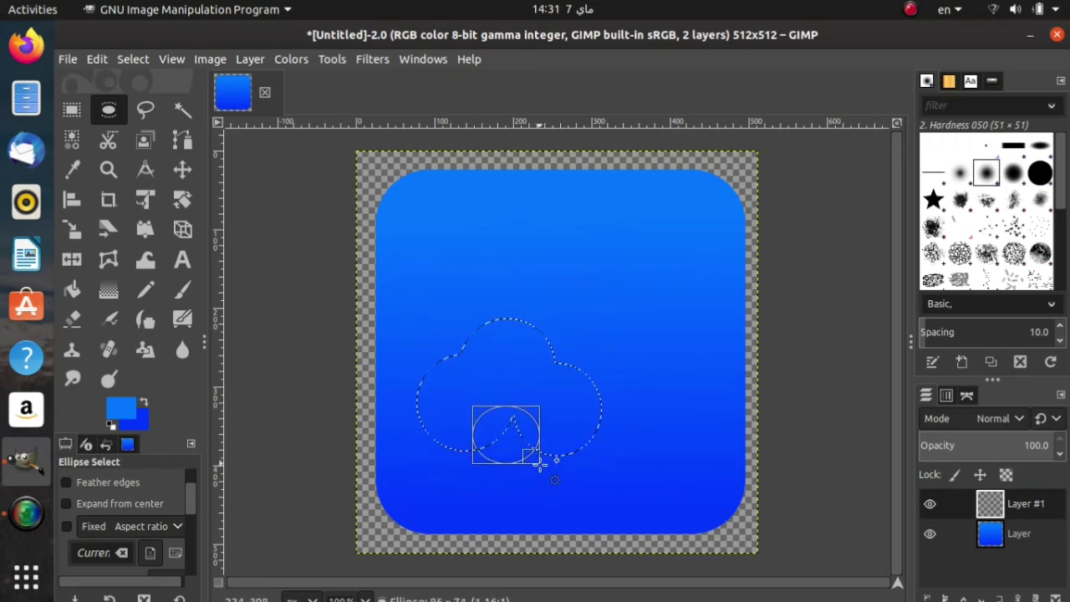
drag(521, 440, 514, 424)
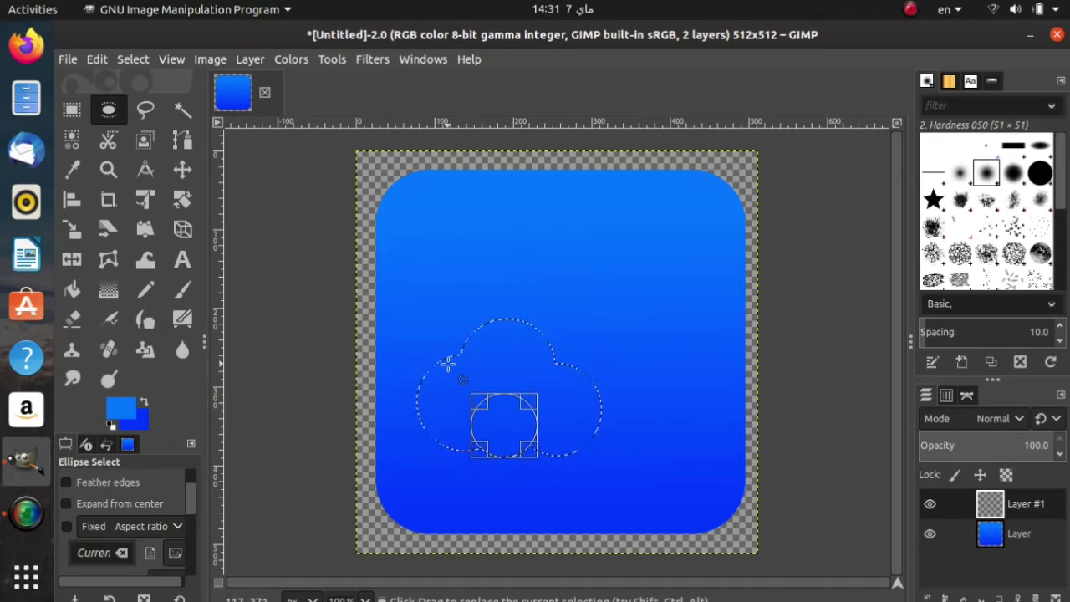
click(73, 290)
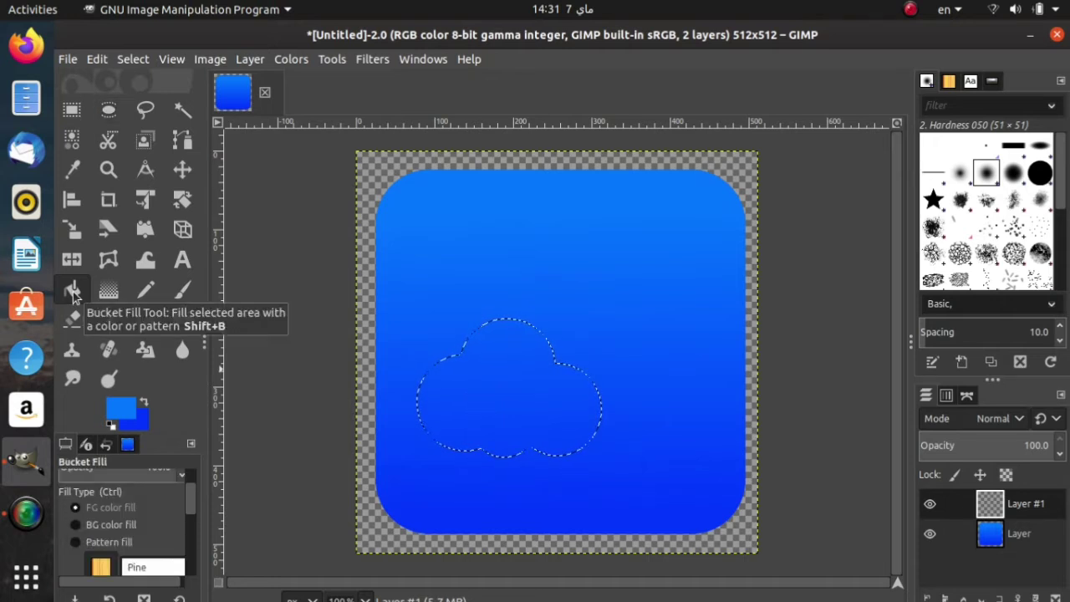
click(123, 407)
drag(167, 218, 68, 80)
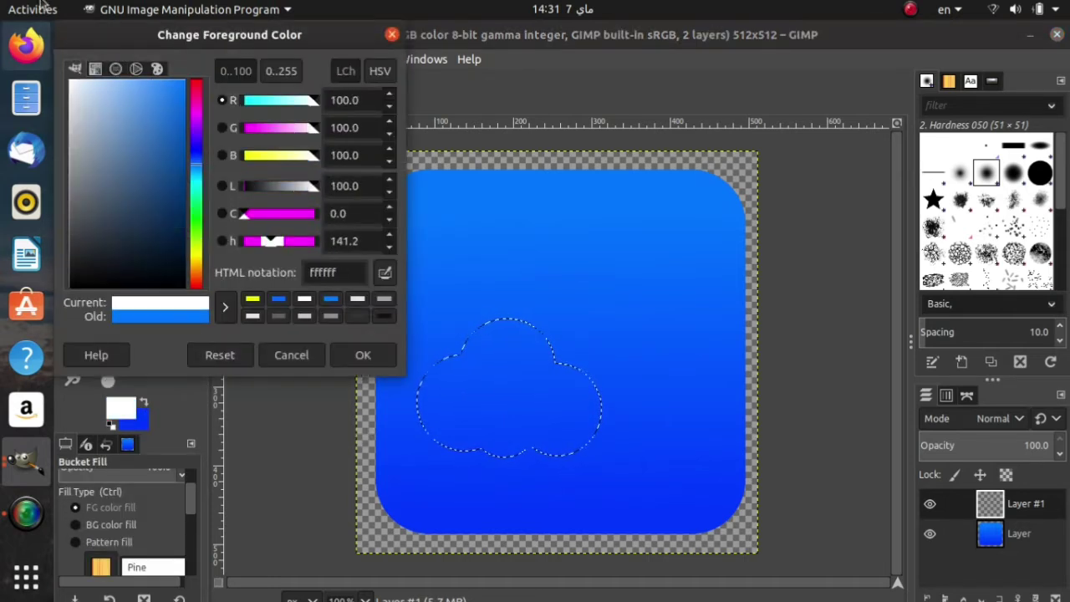
click(363, 354)
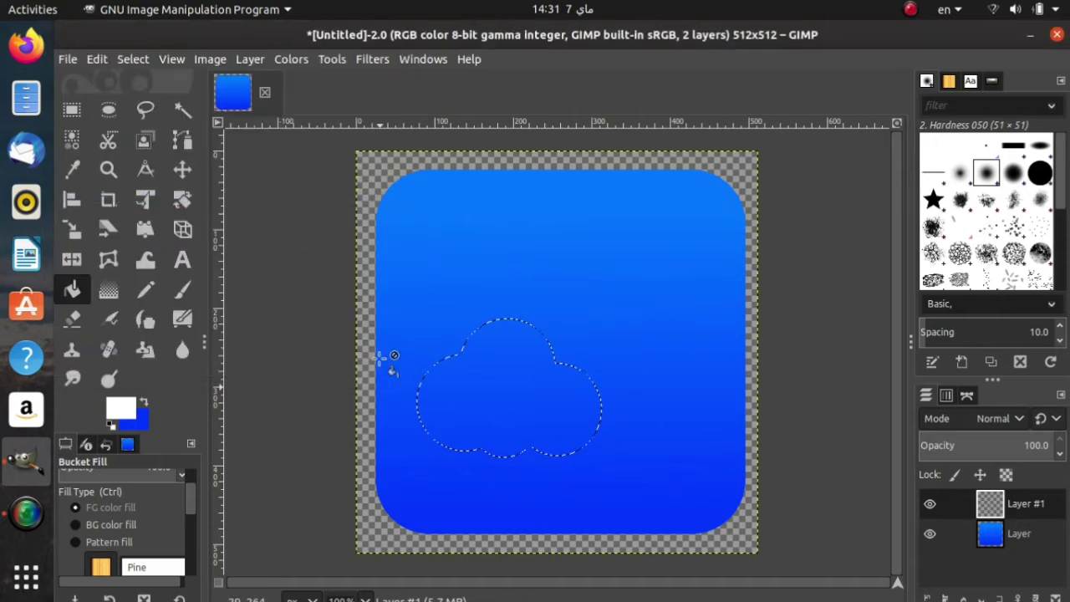
click(510, 394)
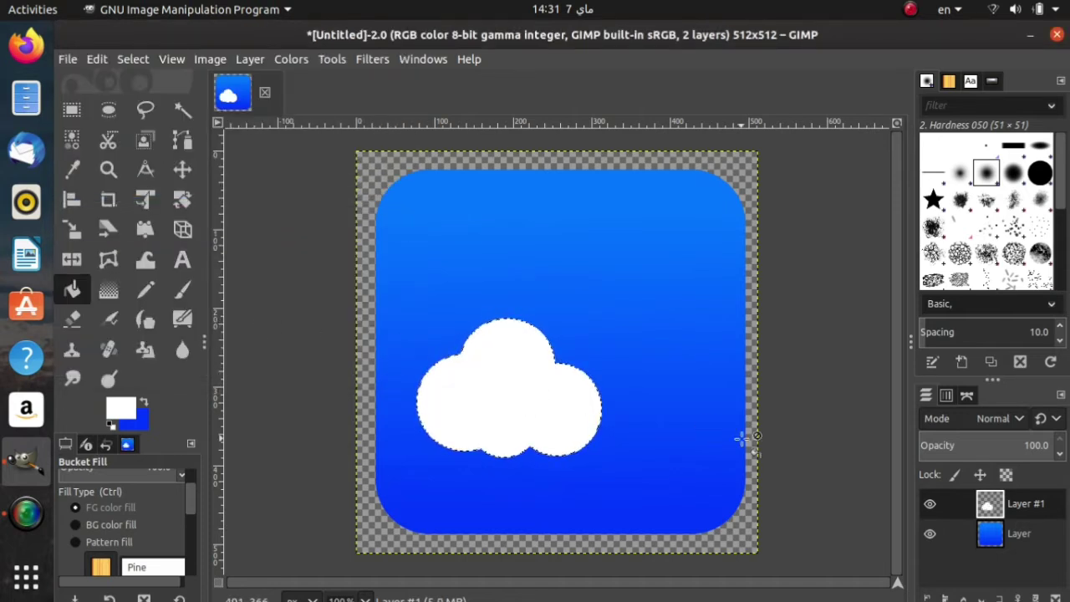
Step: Move the white cloud slightly down and to the right, and clear the cloud-shaped selection
click(185, 172)
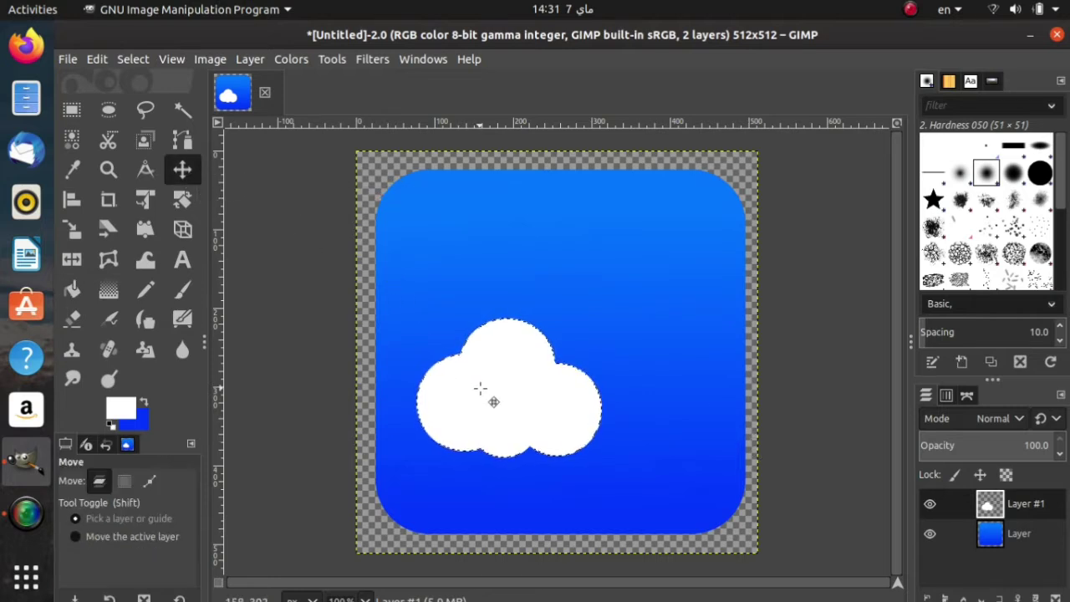
drag(480, 387, 504, 400)
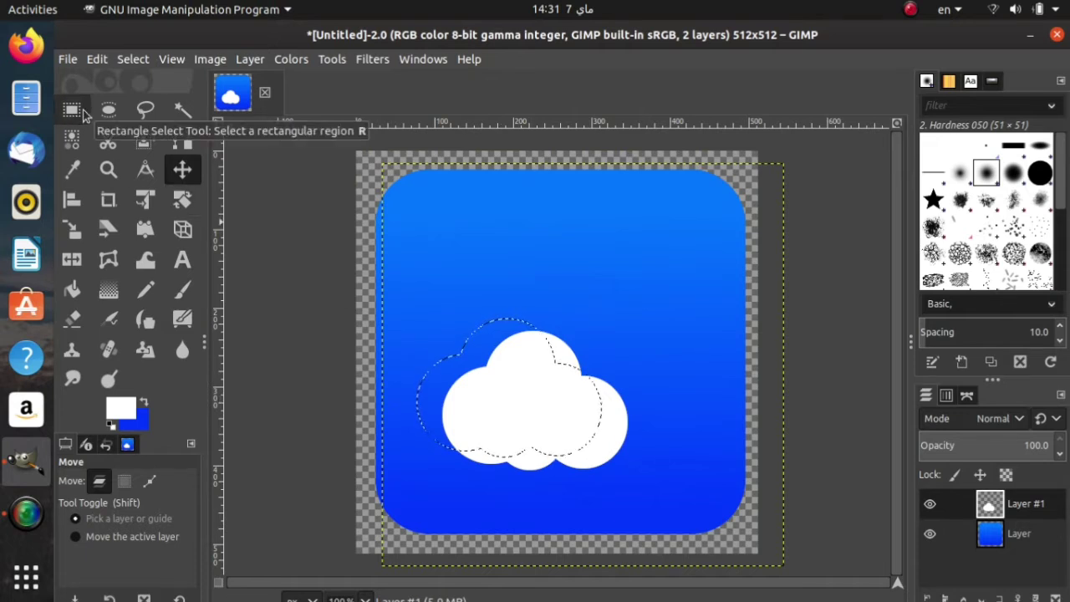
click(73, 111)
click(317, 217)
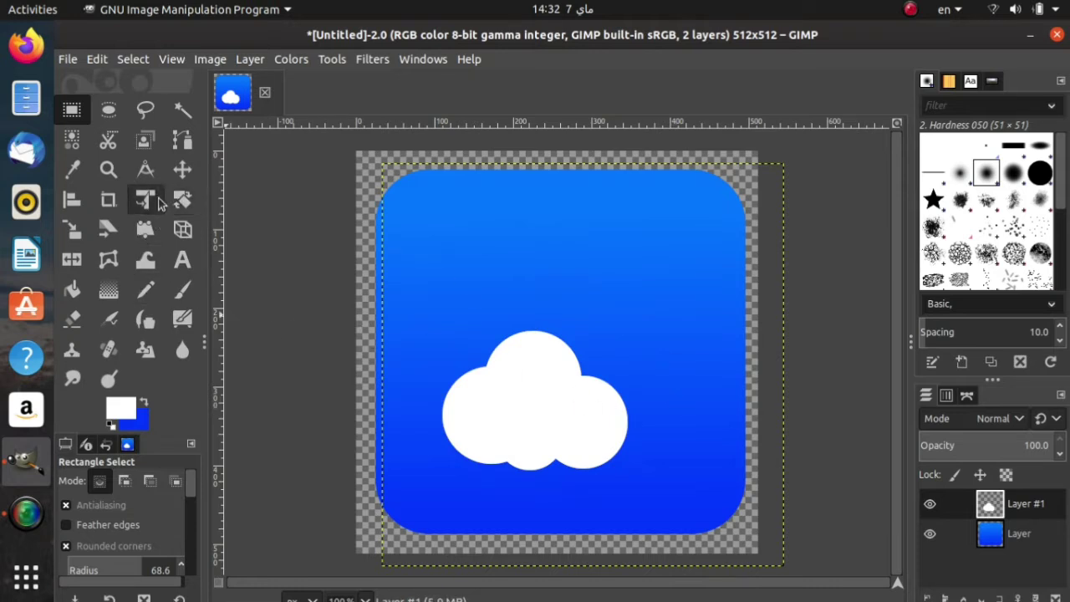
Step: Scale the cloud layer up to 617 x 617 px and move the cloud back inside the lower part of the blue square
click(79, 228)
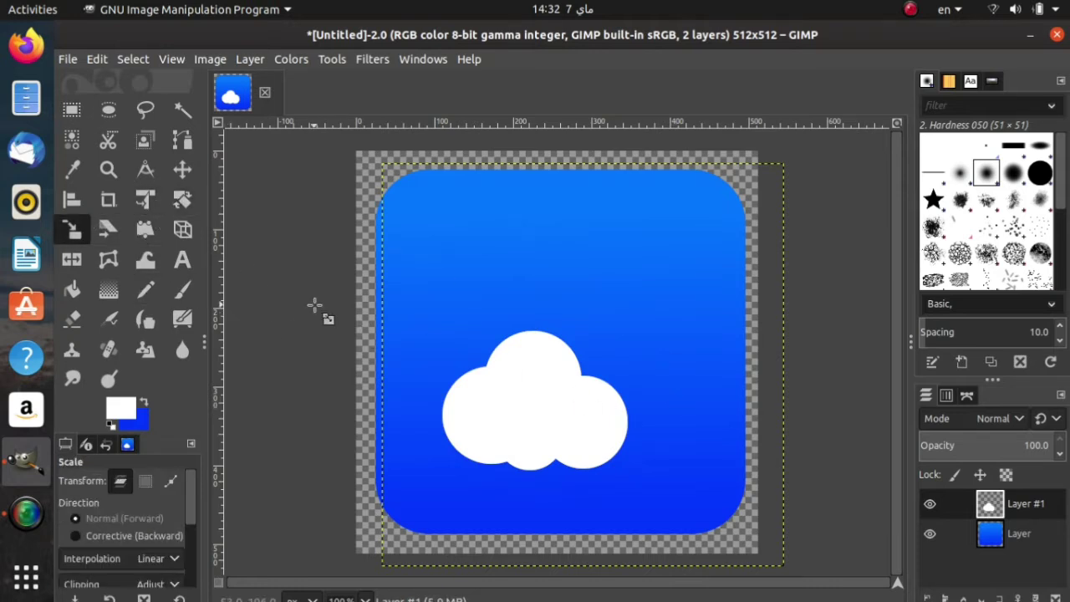
click(504, 386)
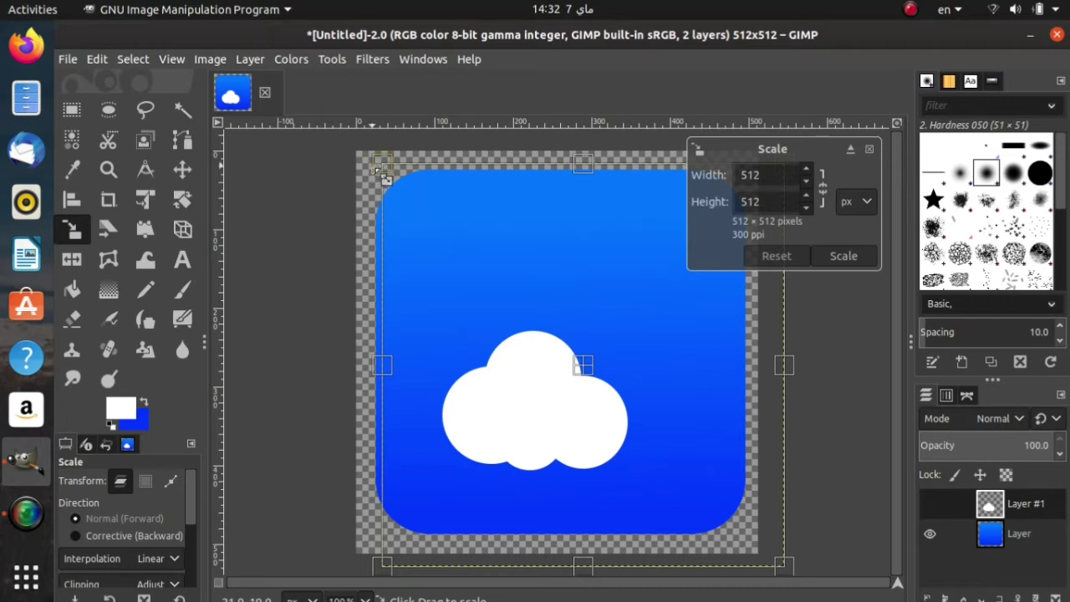
drag(381, 164, 347, 203)
click(784, 256)
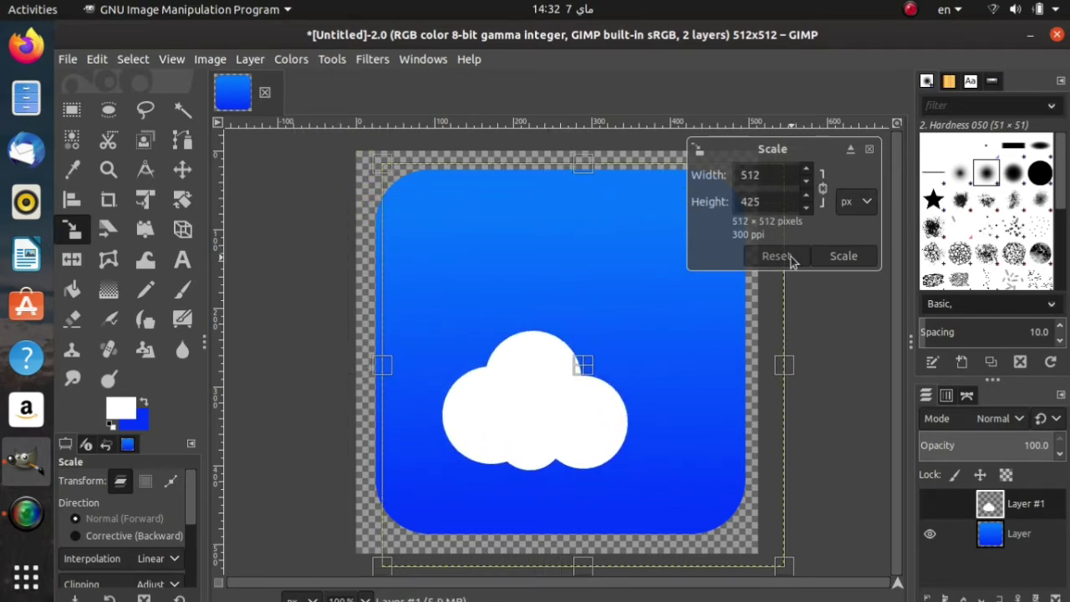
drag(400, 167, 318, 85)
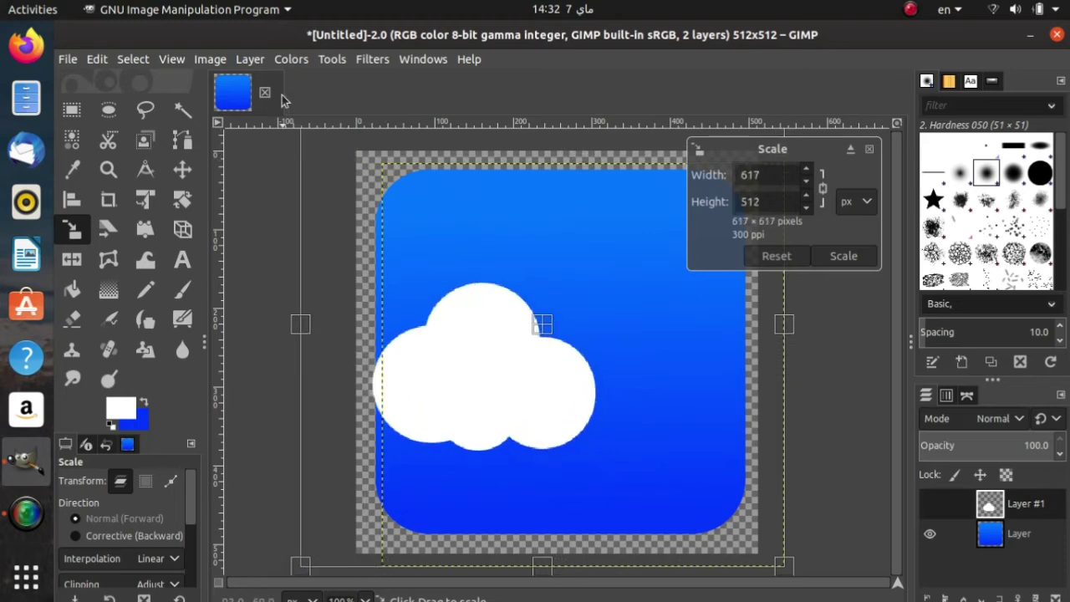
click(826, 257)
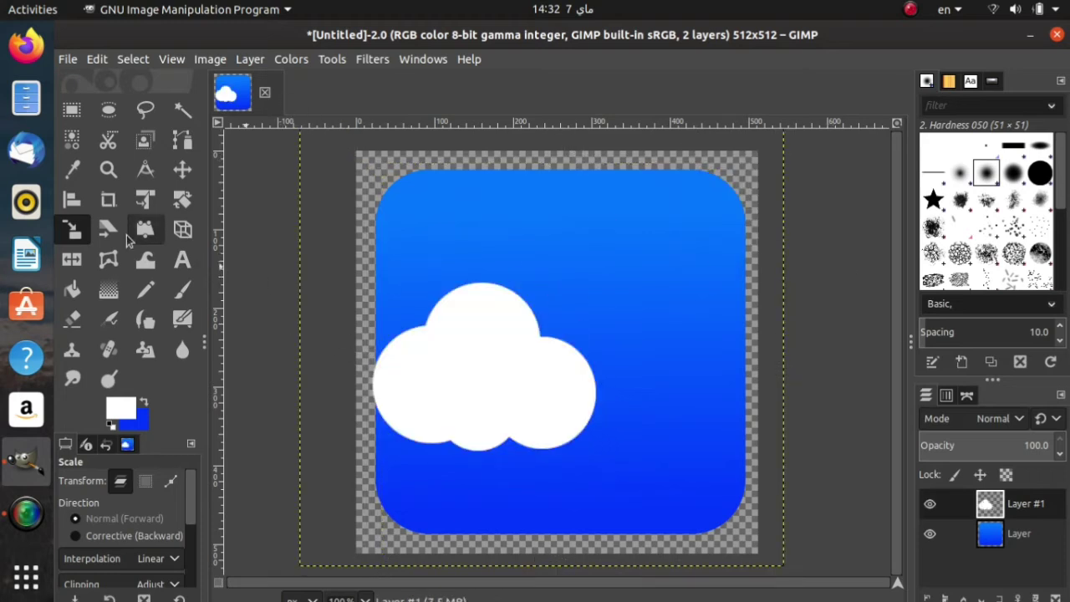
click(182, 170)
drag(454, 358, 496, 387)
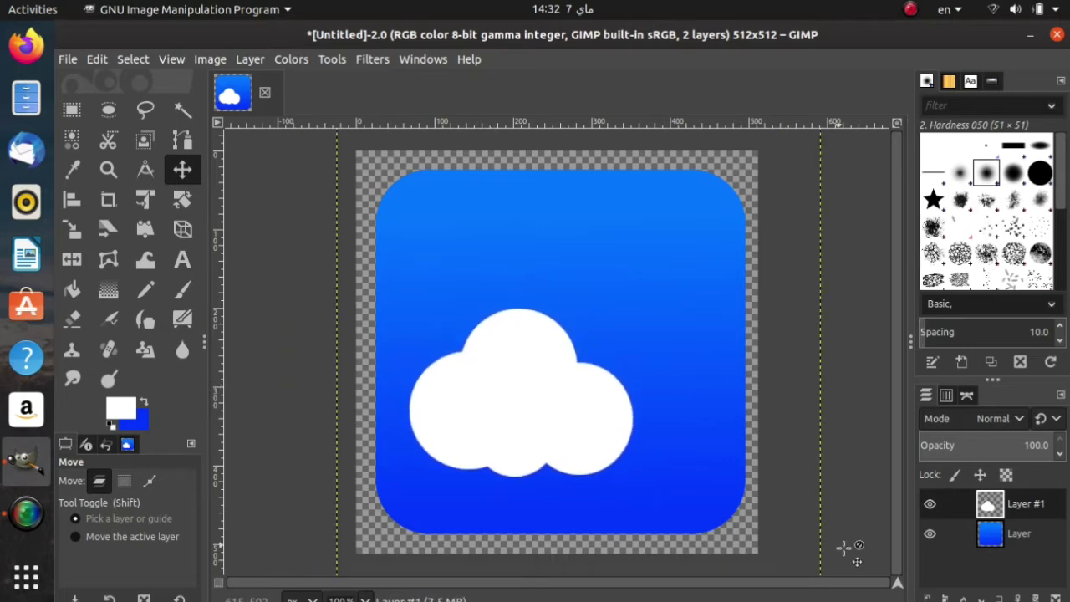
Step: Add a new 512 x 512 px transparent layer and make a circular selection about 130 px wide overlapping the cloud's upper right side
click(927, 597)
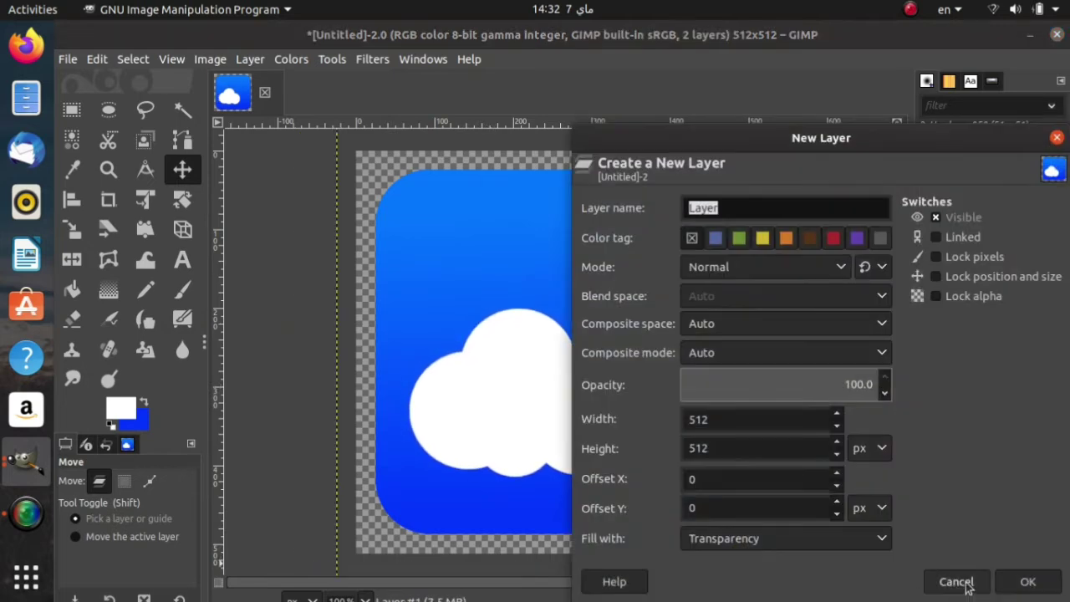
click(1043, 584)
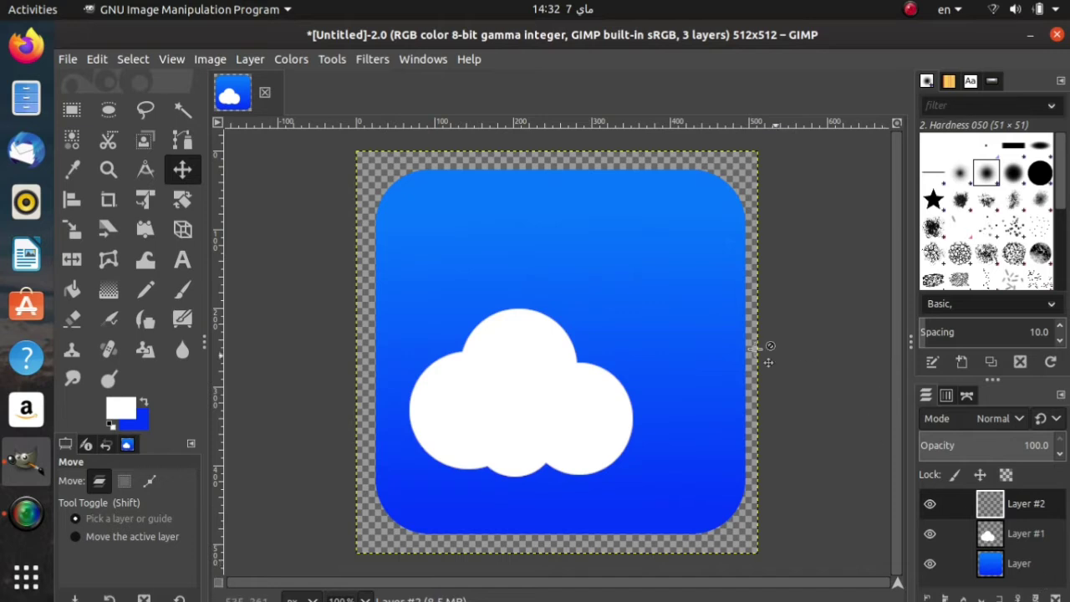
click(109, 111)
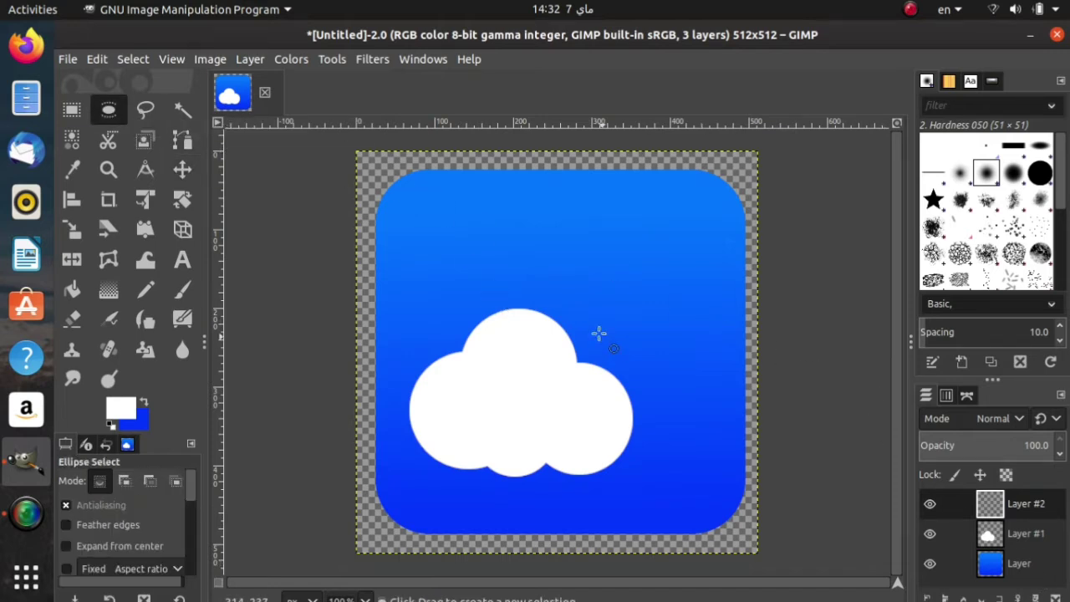
drag(561, 309, 666, 418)
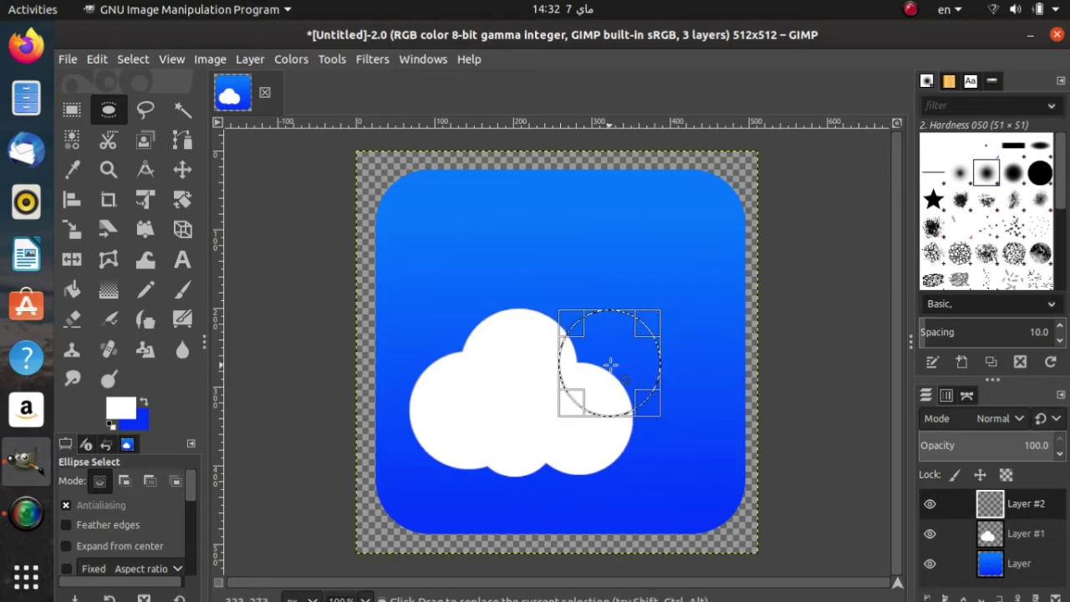
drag(611, 363, 605, 343)
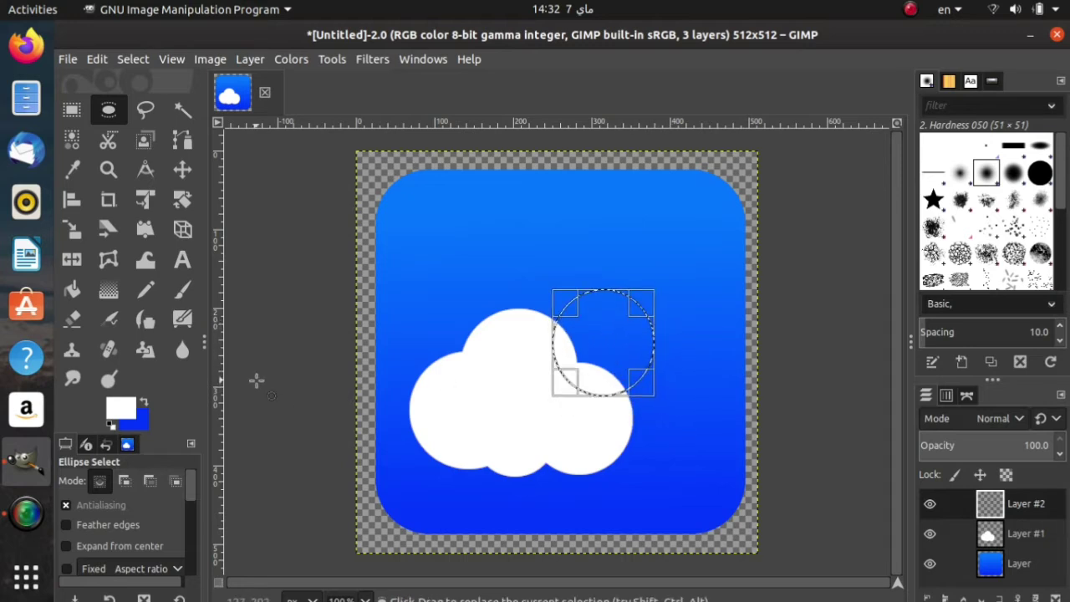
Step: Fill the circular selection with bright yellow as a sun and lower its layer beneath the cloud layer
click(120, 406)
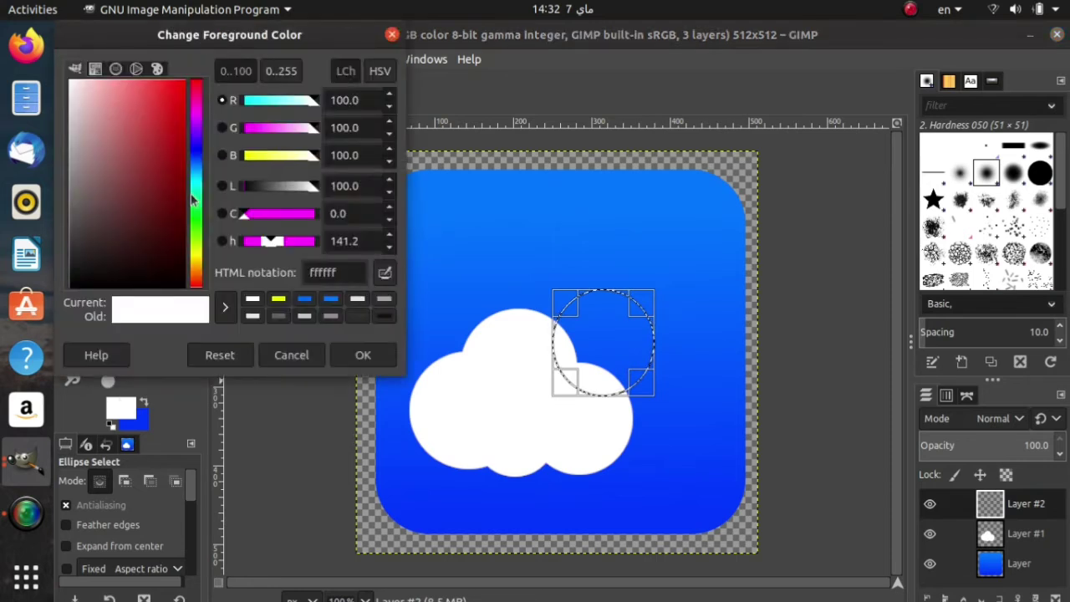
drag(192, 199, 197, 259)
drag(177, 117, 260, 73)
drag(197, 241, 196, 255)
click(360, 354)
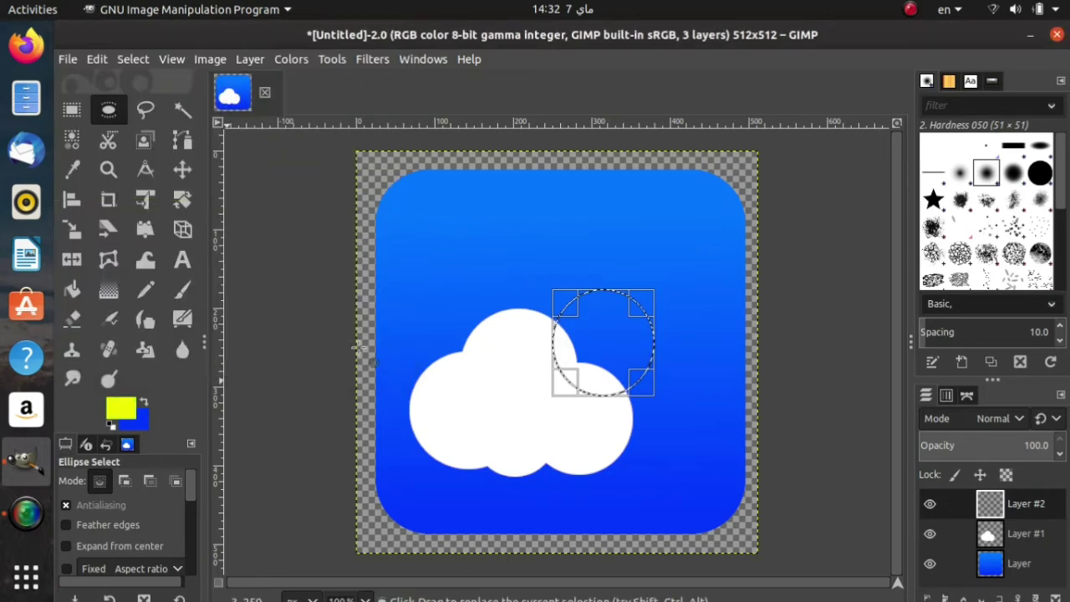
click(75, 290)
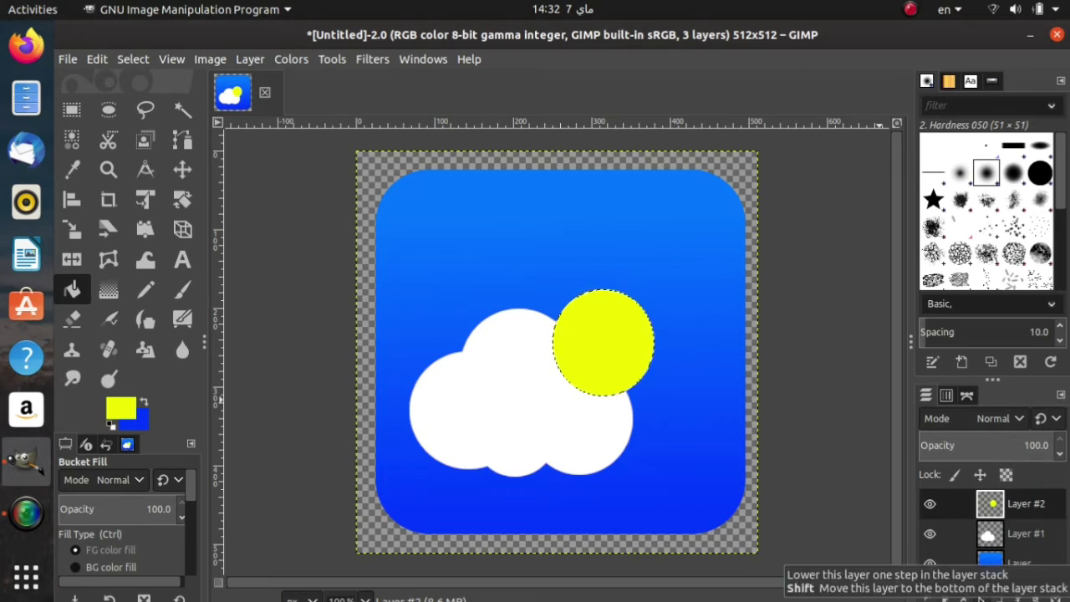
click(984, 597)
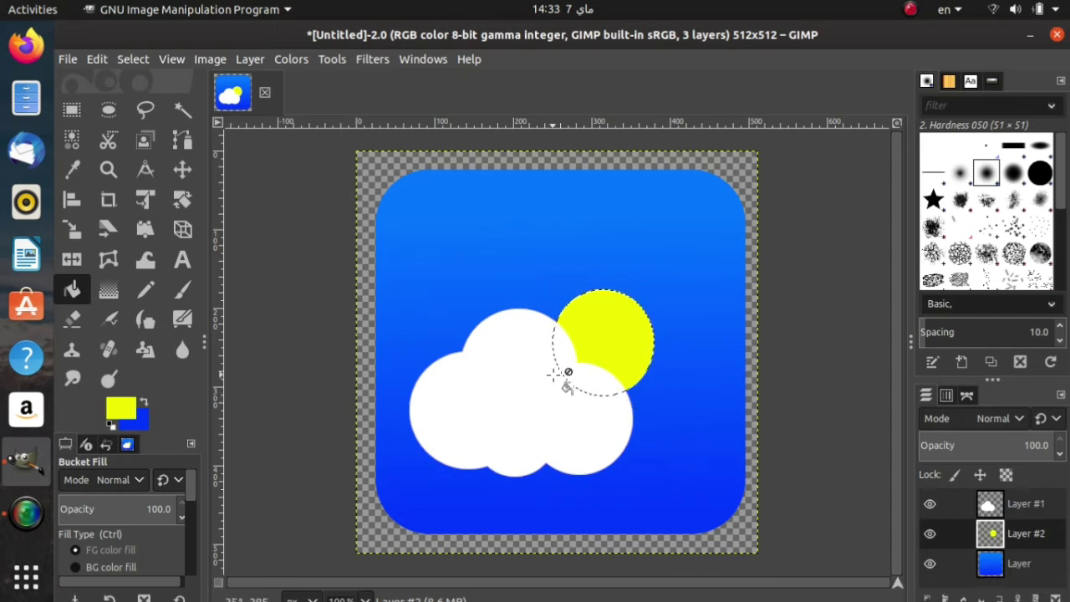
Step: Select an ellipse slightly offset to the right of the cloud's top lobe and delete the part of the sun inside it
click(109, 113)
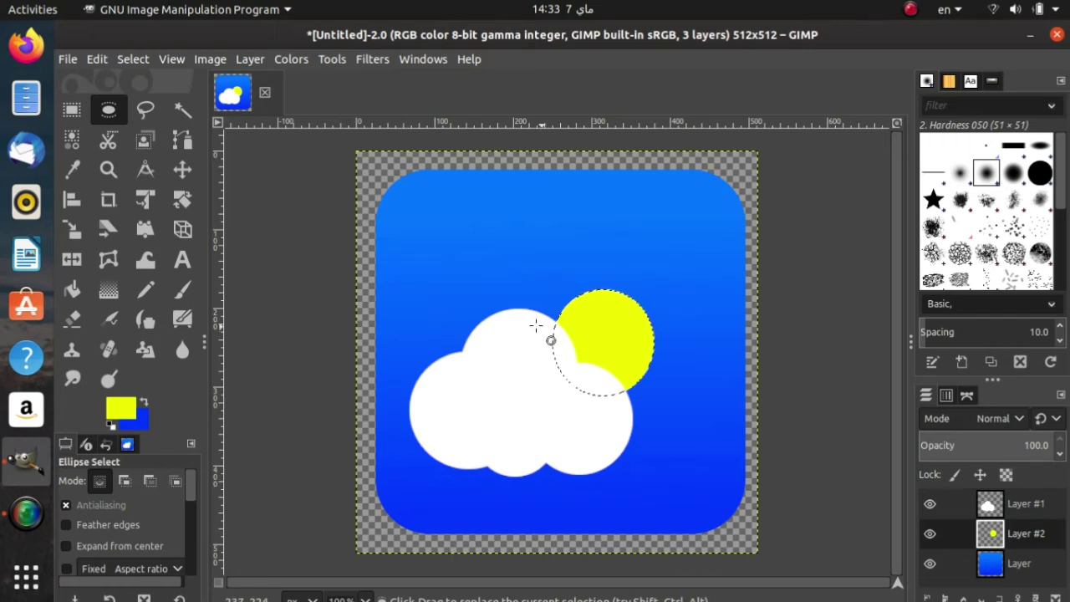
drag(470, 317, 577, 412)
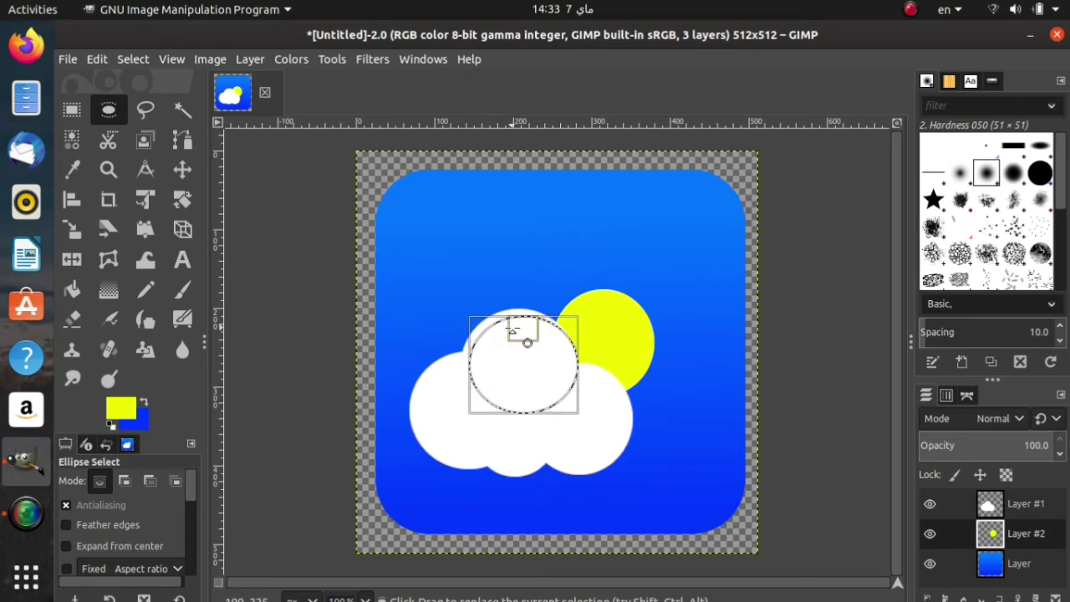
drag(477, 359, 511, 368)
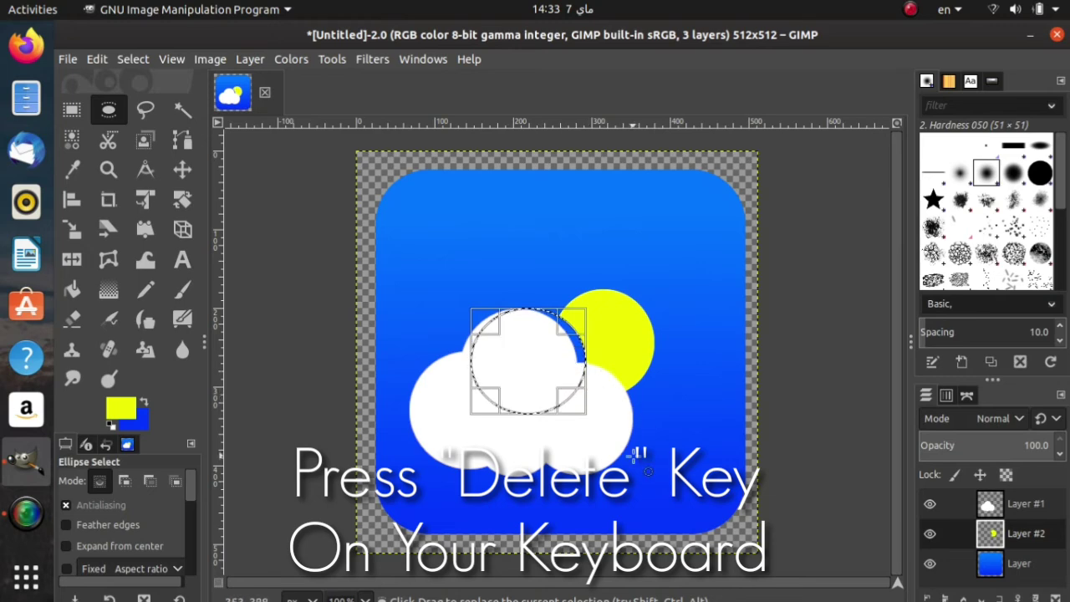
Step: Select an ellipse slightly offset from the cloud's right lobe, delete the part of the sun inside it, and make the cloud layer active
drag(627, 463, 535, 364)
drag(551, 461, 550, 471)
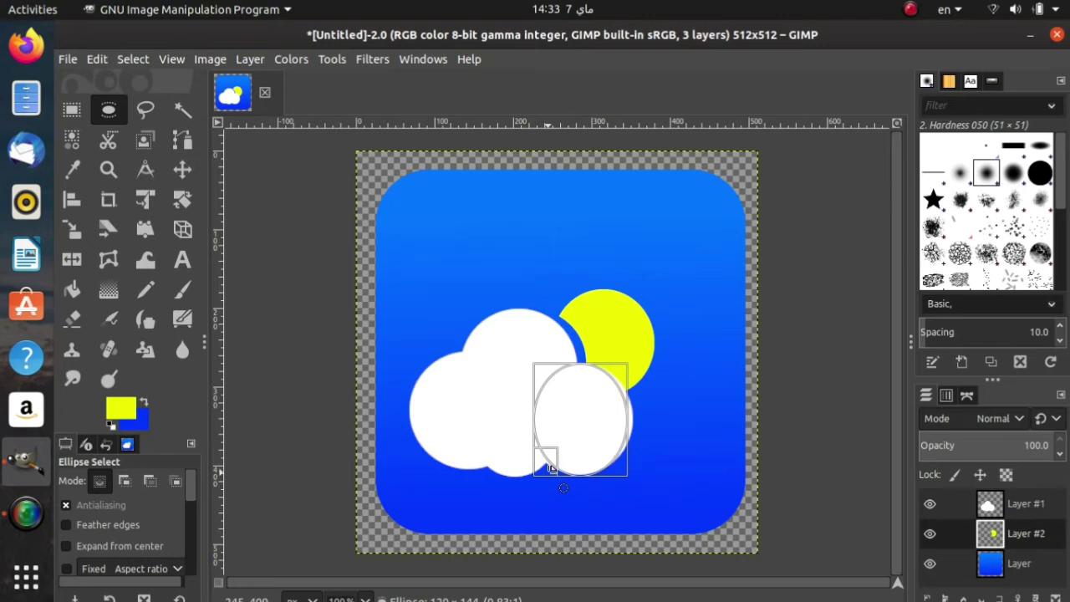
drag(622, 385, 628, 384)
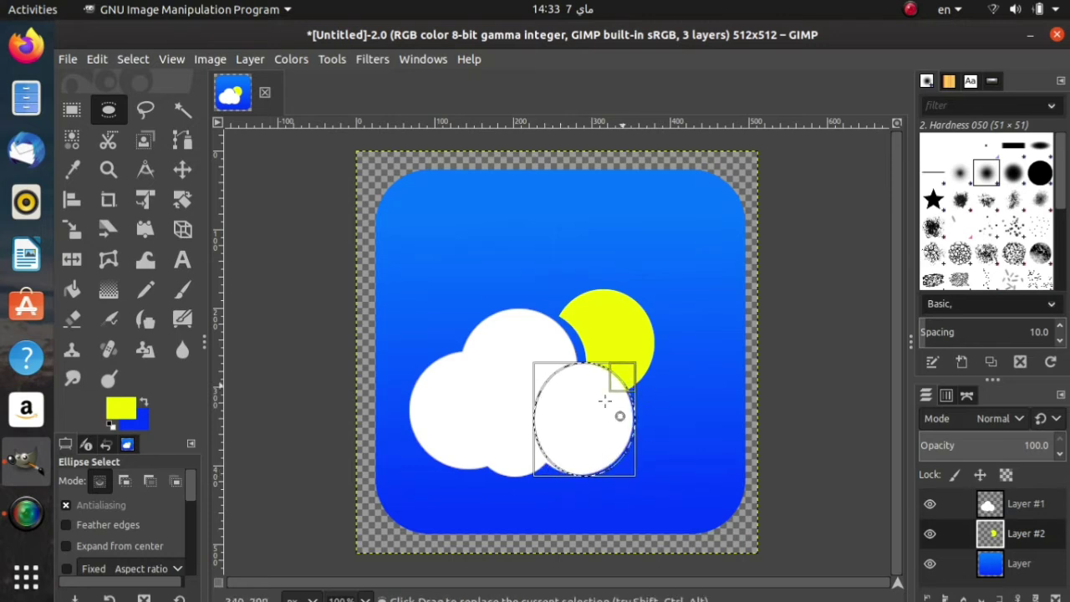
drag(585, 415, 596, 407)
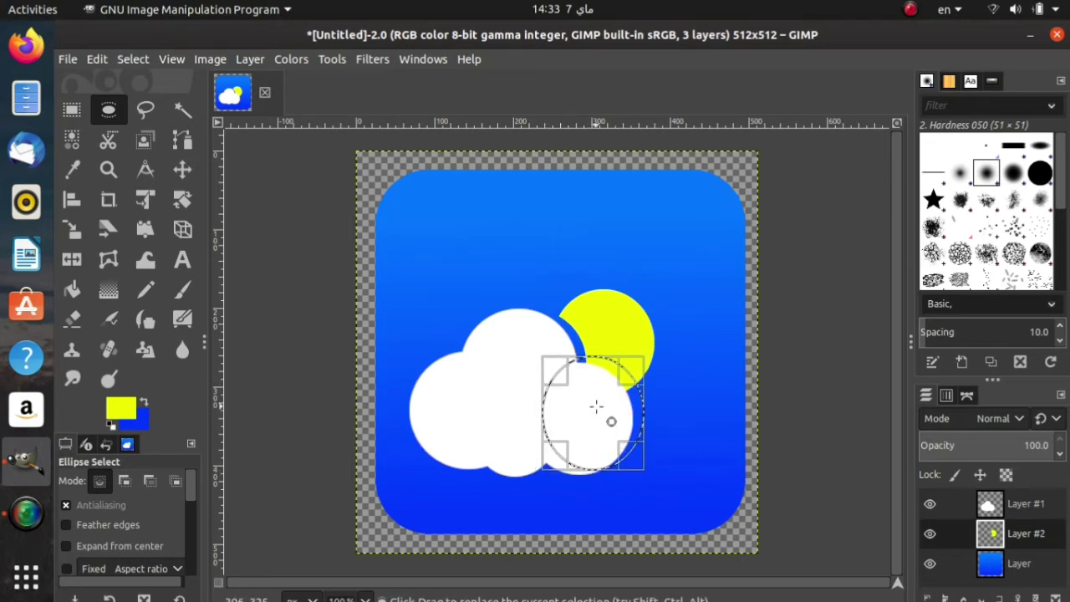
key(Page_Up)
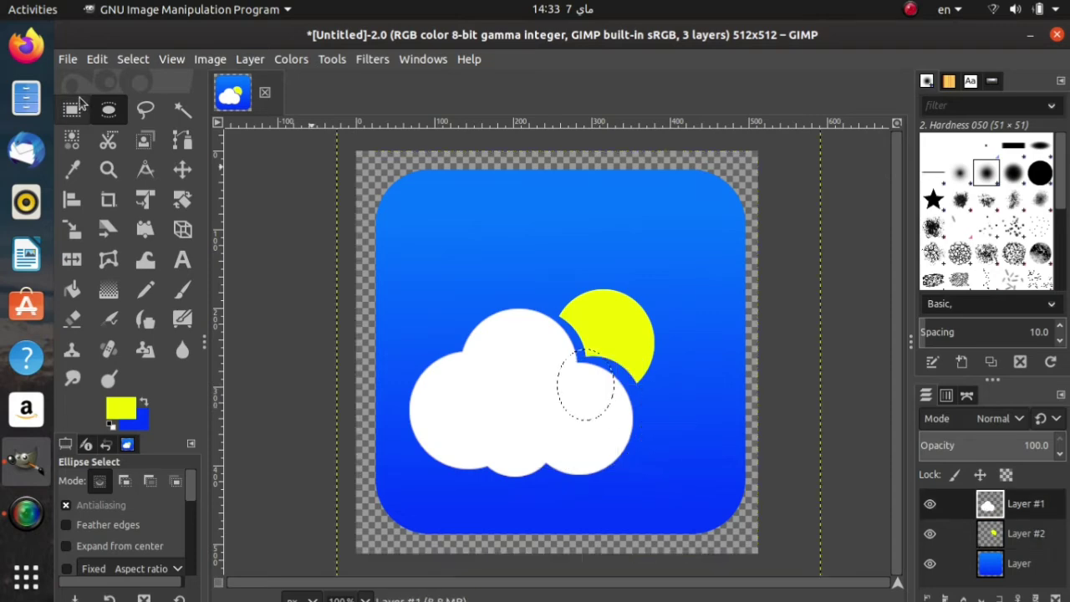
Step: Clear the selection, add a transparent layer above the cloud, and draw a narrow vertical rounded rectangle selection near the square's upper left edge
click(71, 109)
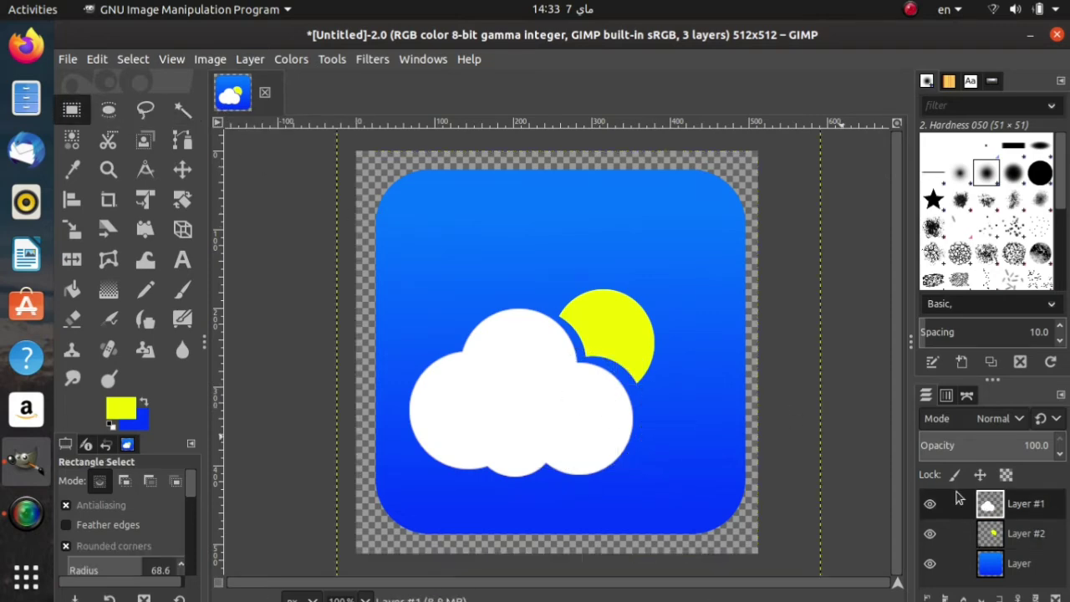
click(928, 598)
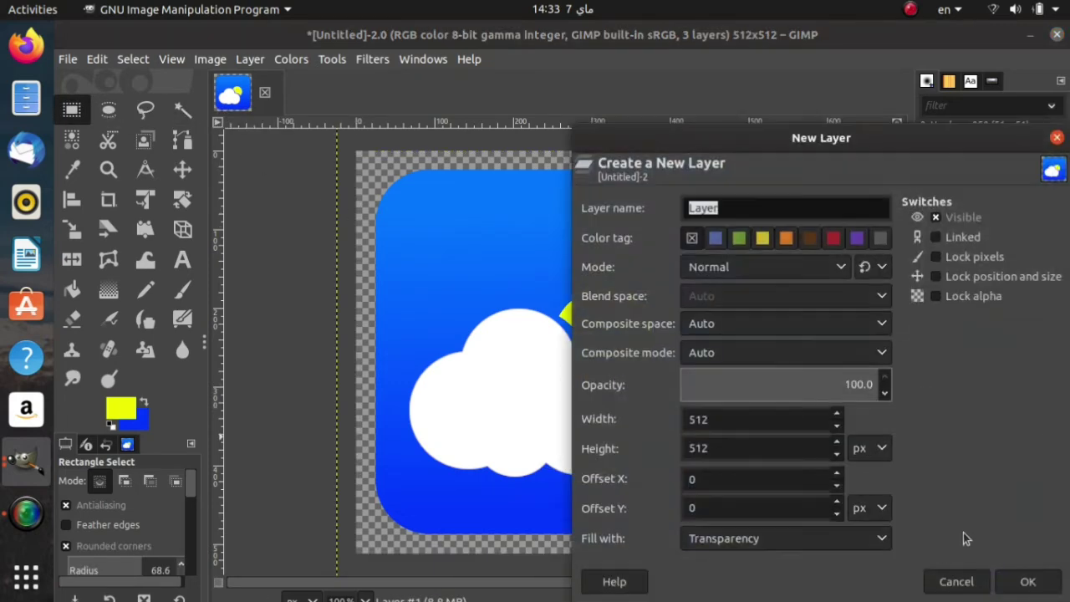
click(1028, 582)
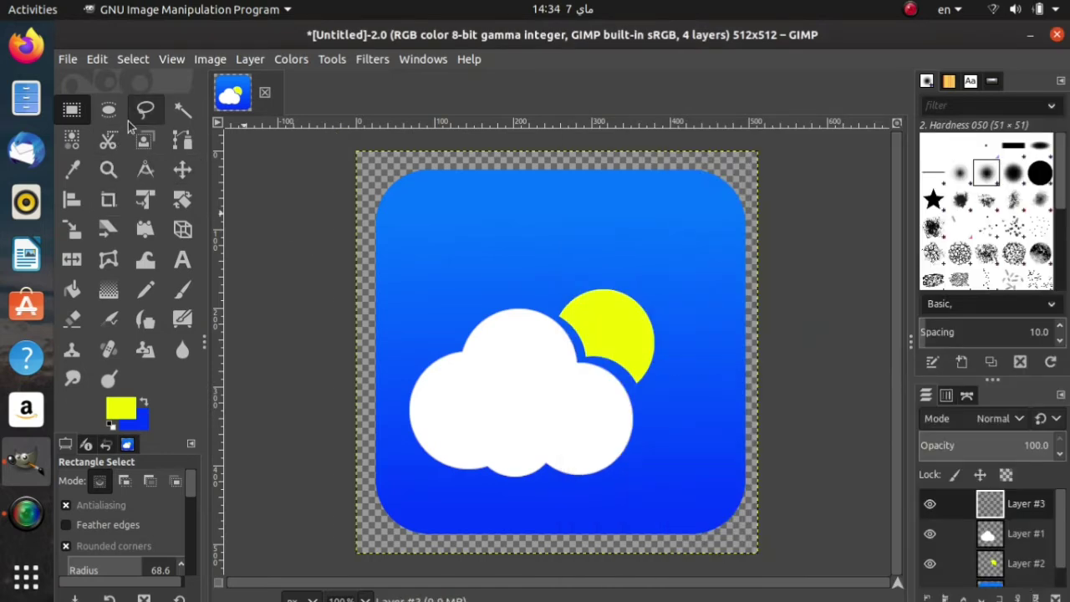
mouse_move(391, 225)
mouse_down()
mouse_move(411, 256)
mouse_move(402, 345)
mouse_move(402, 309)
mouse_move(402, 318)
mouse_up()
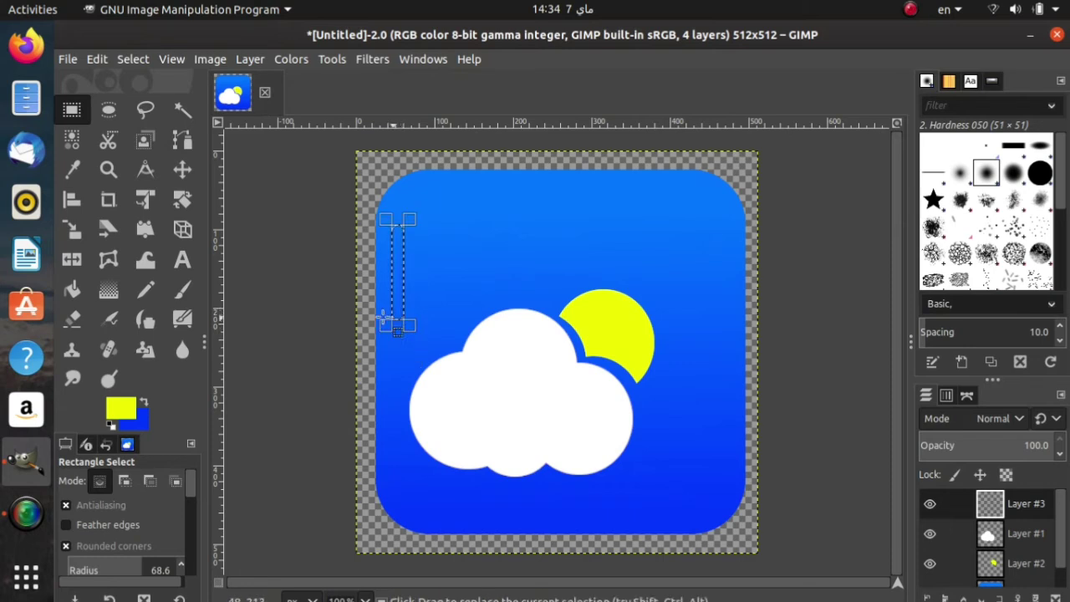
Step: Fill the narrow rounded selection with yellow, try the bar as a ray above the sun, and undo the attempt
click(72, 289)
click(398, 257)
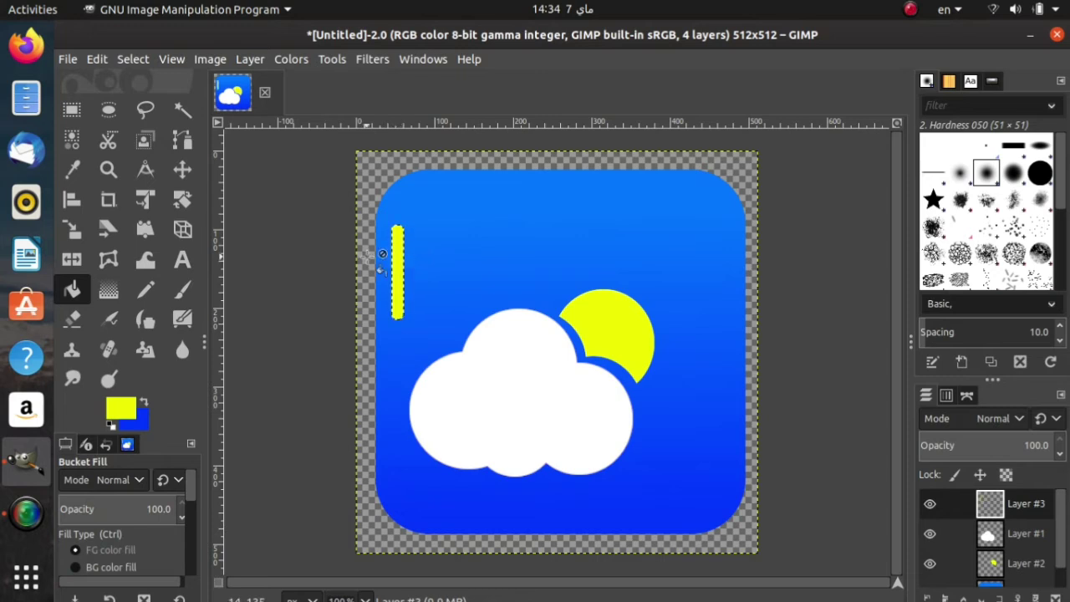
click(151, 203)
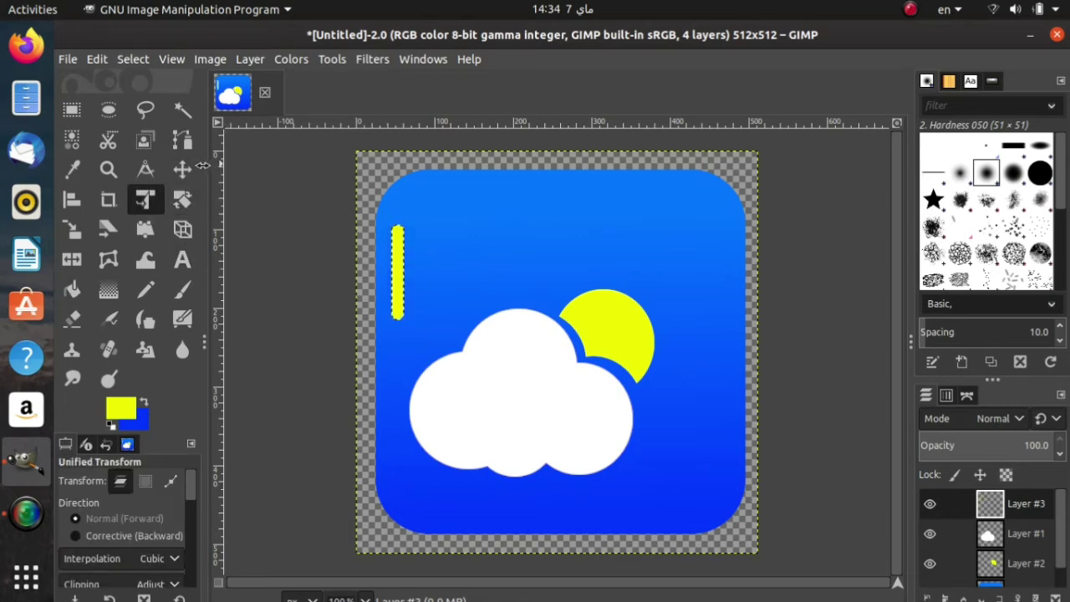
click(182, 170)
drag(399, 282, 581, 260)
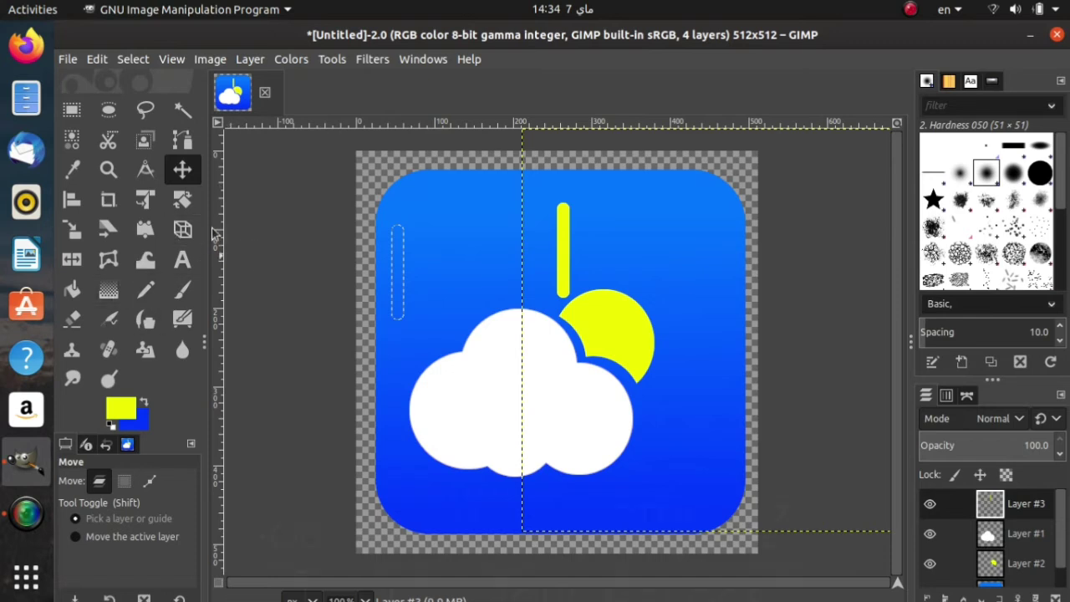
key(ctrl+z)
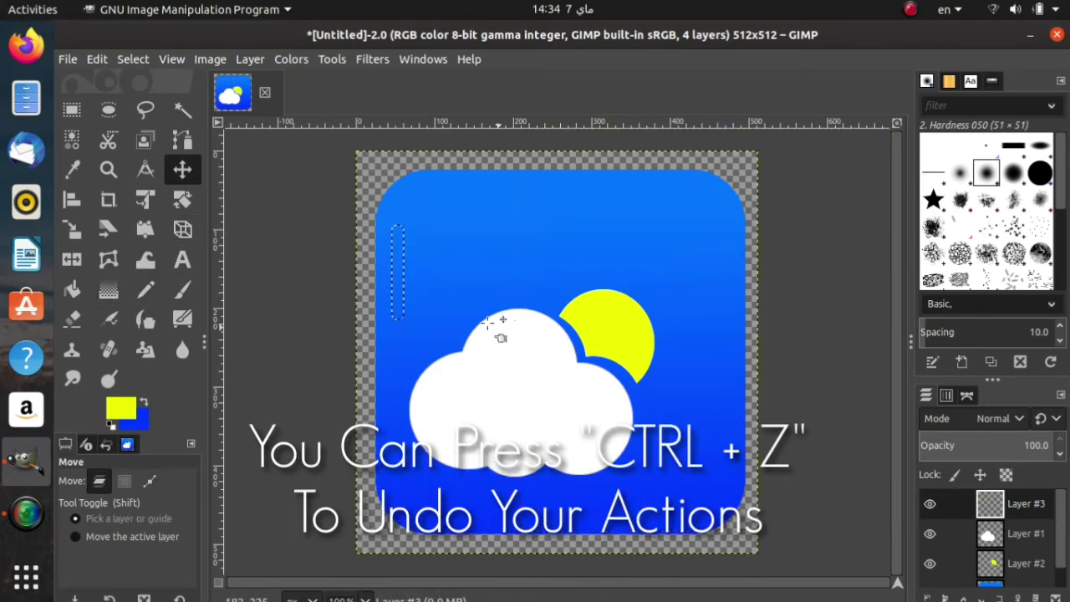
Step: Make a shorter narrow vertical rounded selection, fill it with yellow, and move the bar just above the sun's upper left edge
key(r)
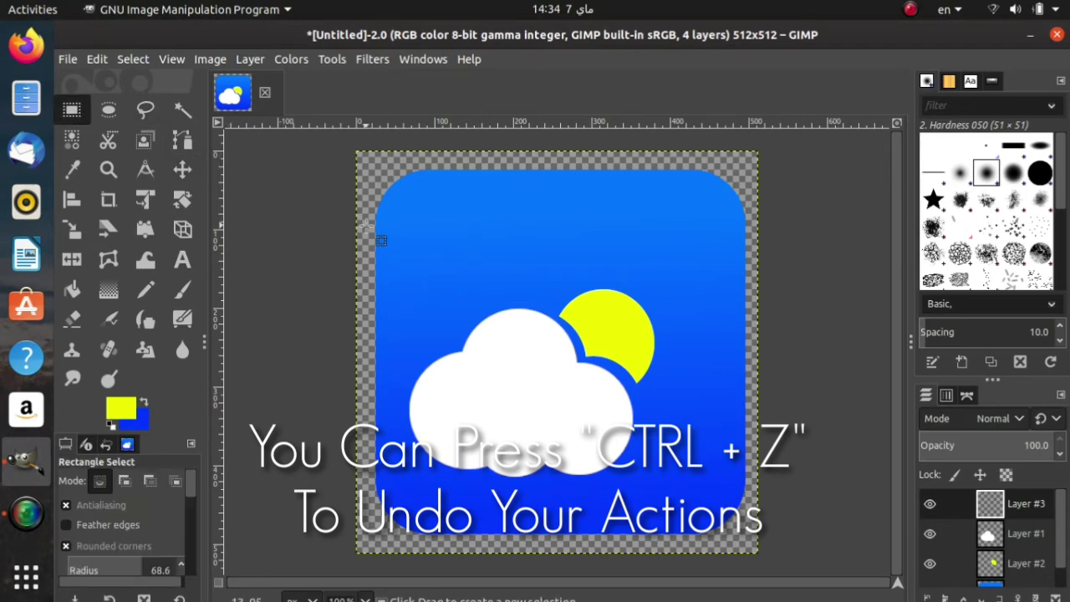
drag(402, 257, 415, 327)
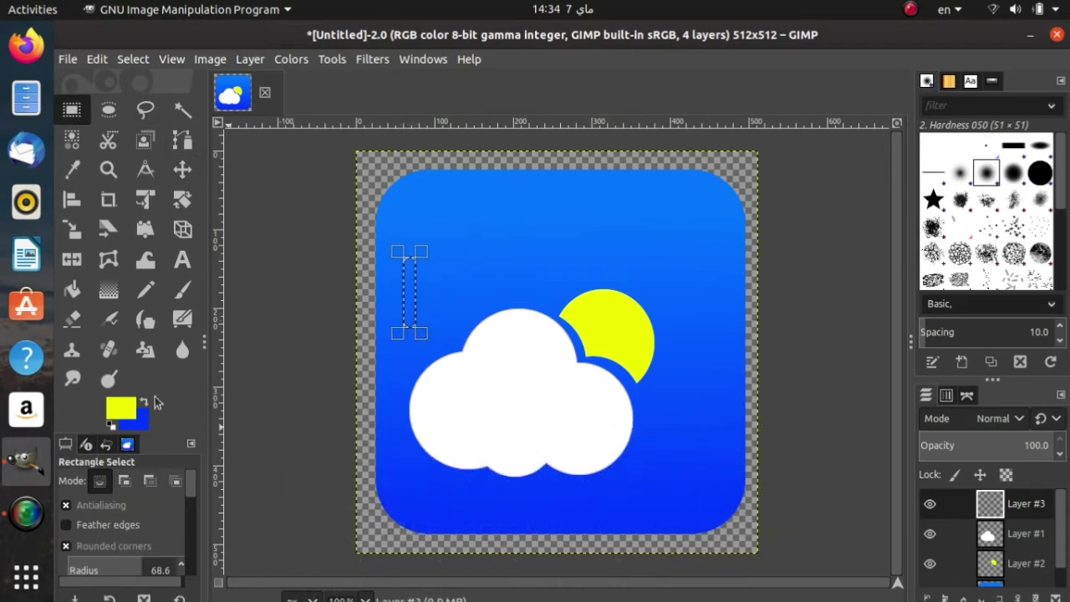
click(72, 289)
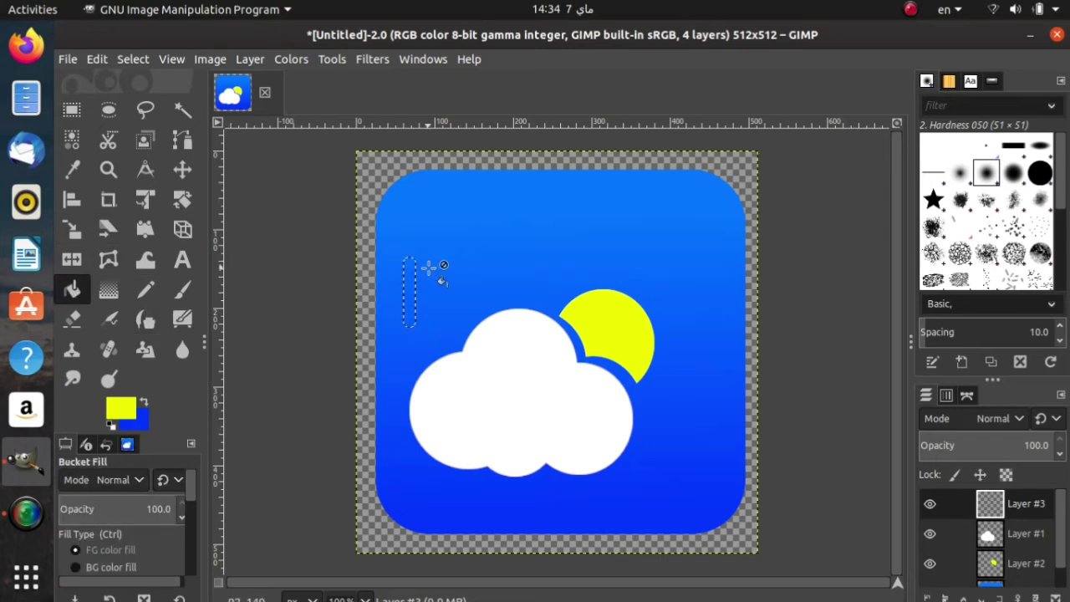
click(412, 286)
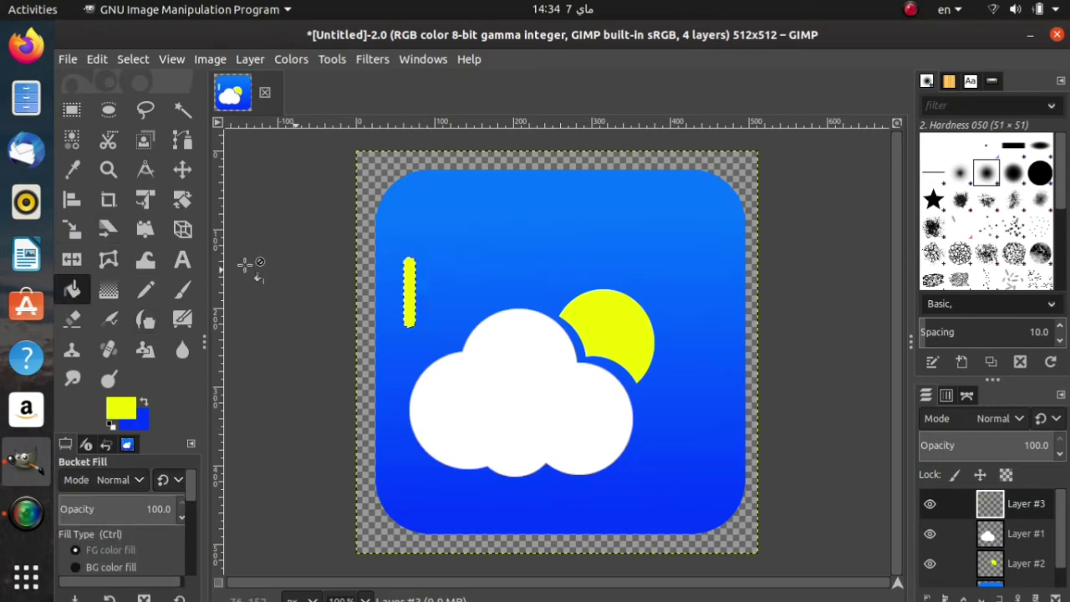
click(182, 169)
drag(410, 295, 562, 267)
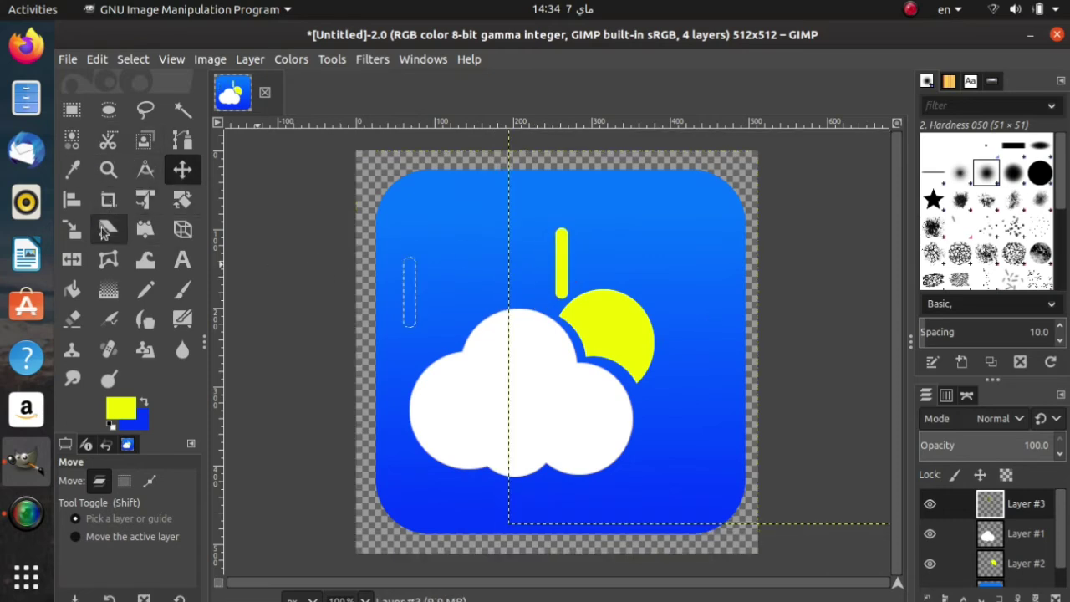
Step: Clear the selection, rotate the yellow bar by -38.32° about center 260, 146, and shift it slightly left and down as a sun ray
click(182, 199)
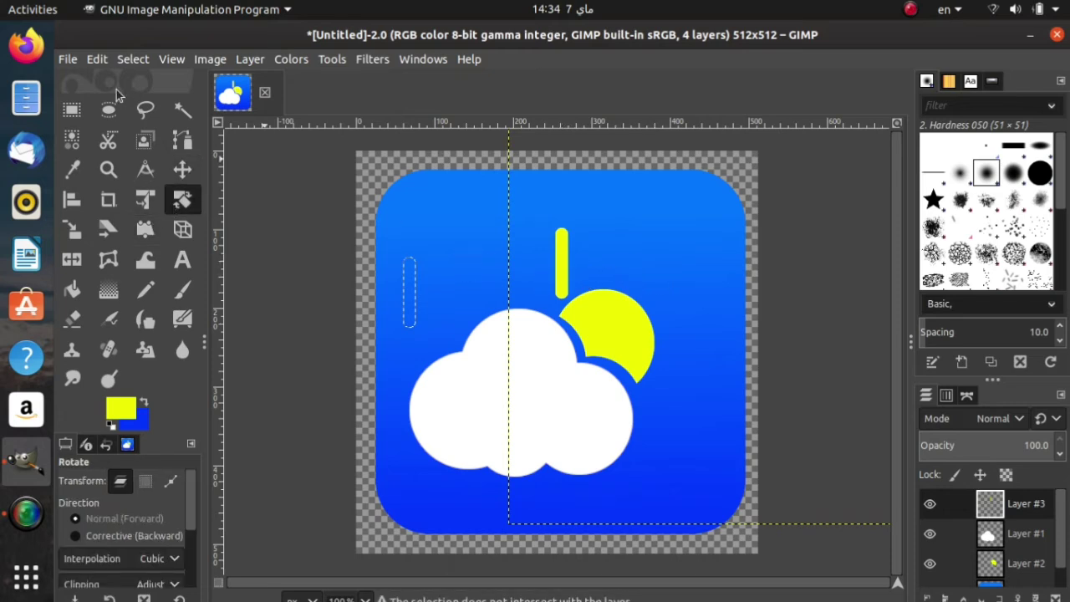
click(71, 109)
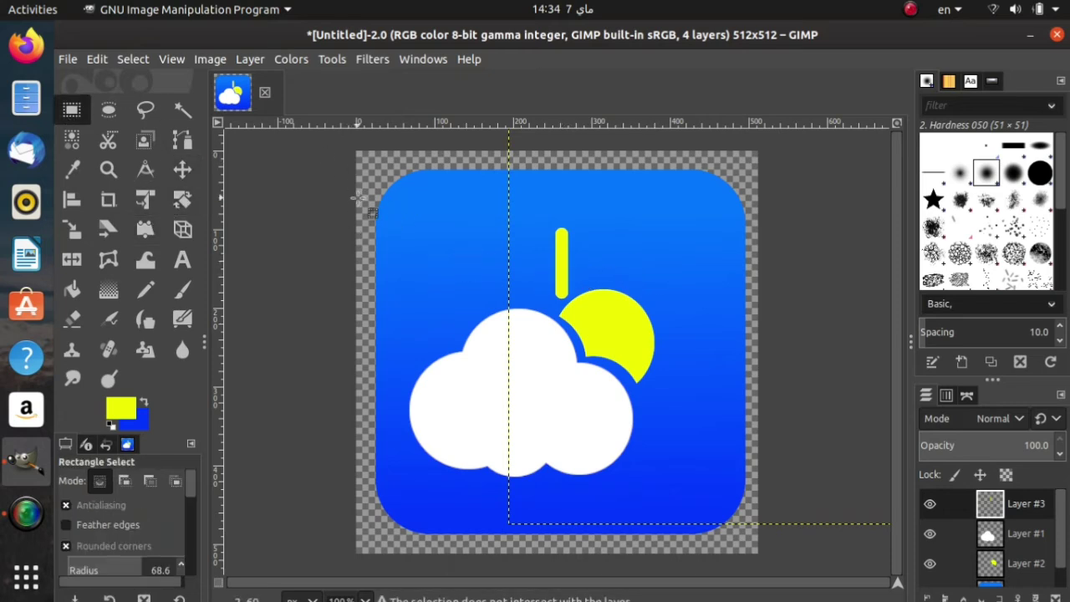
click(180, 203)
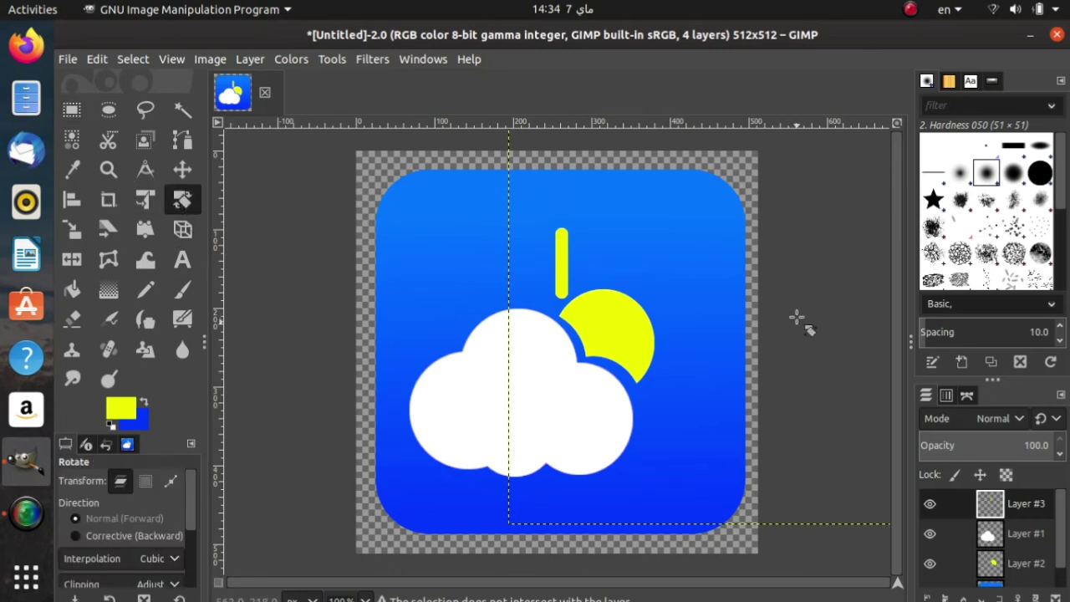
click(560, 269)
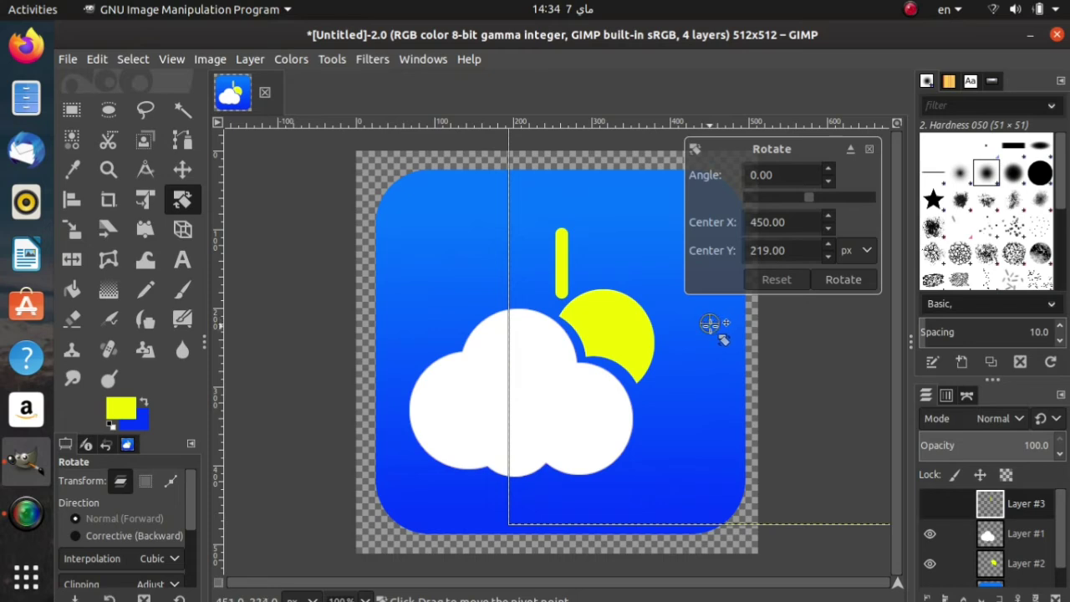
drag(681, 301, 562, 265)
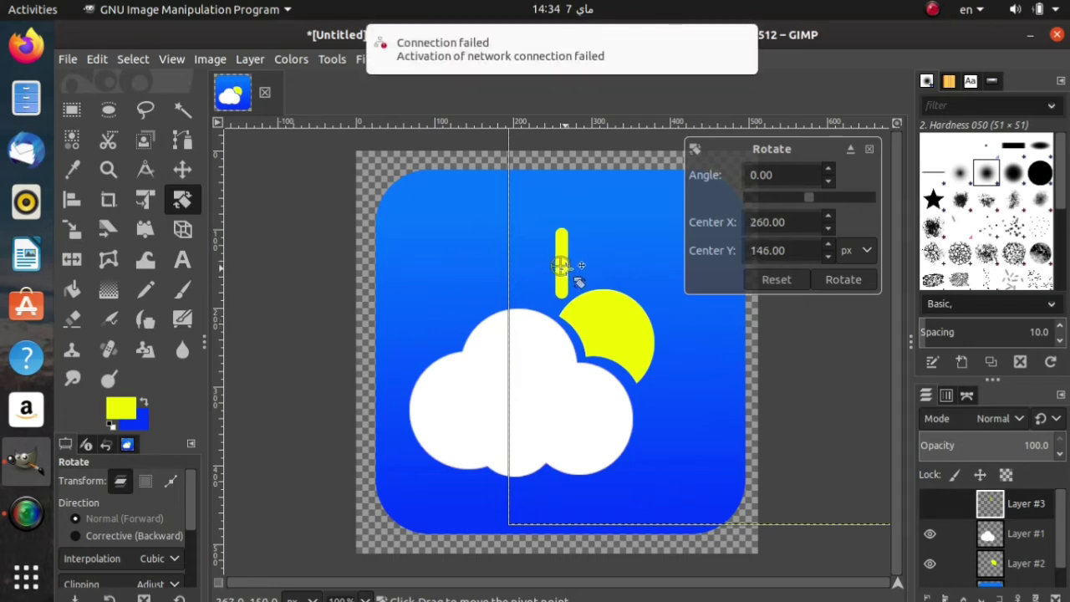
drag(807, 201, 796, 206)
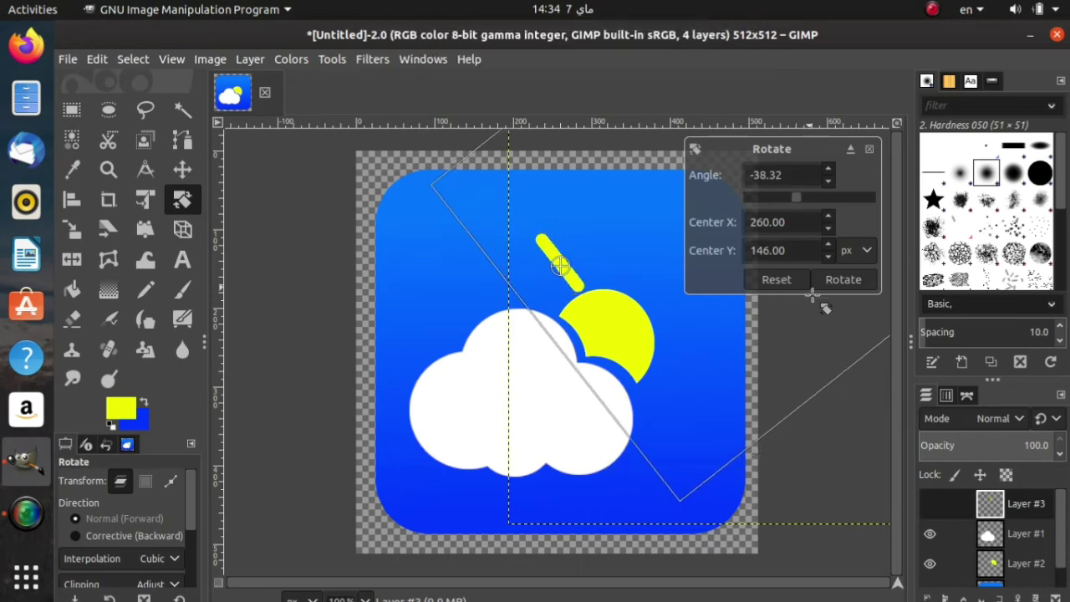
click(845, 281)
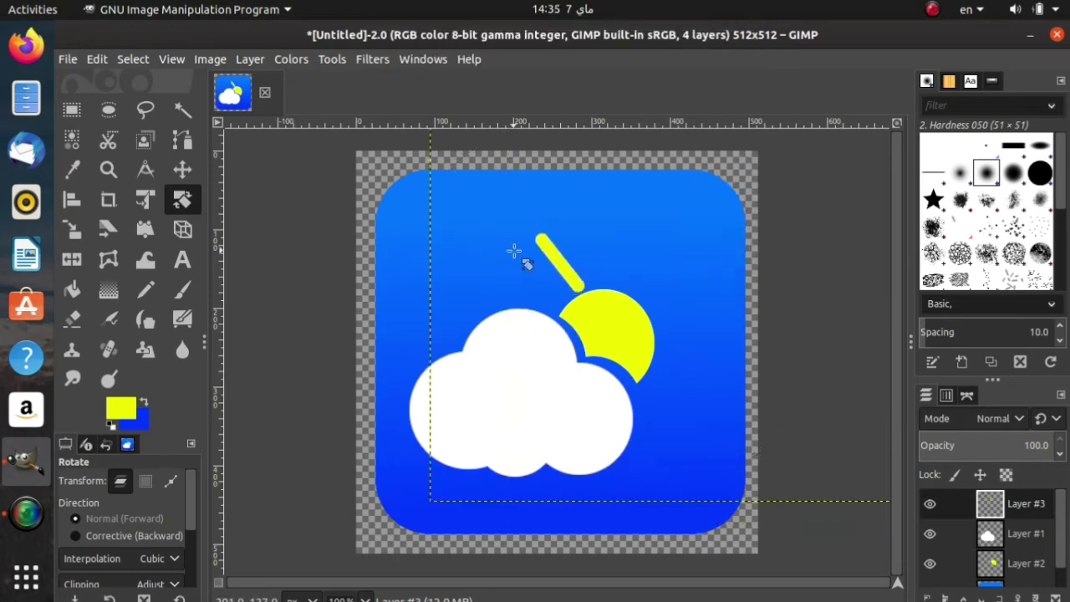
click(190, 171)
drag(566, 276, 550, 282)
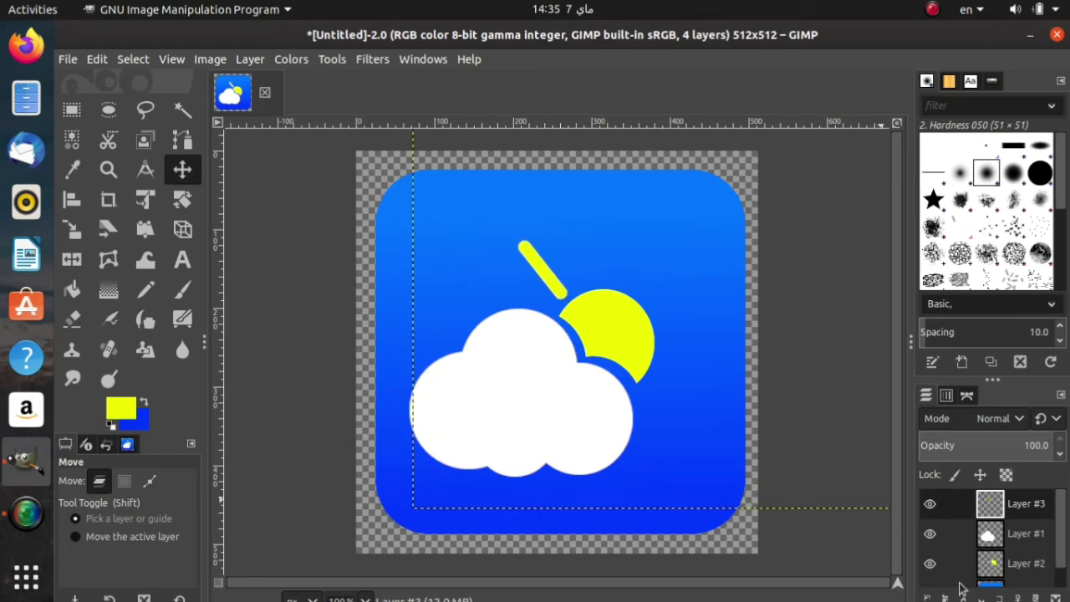
Step: Duplicate the ray's layer and move the copy slightly up and to the right of the original ray
right_click(1020, 508)
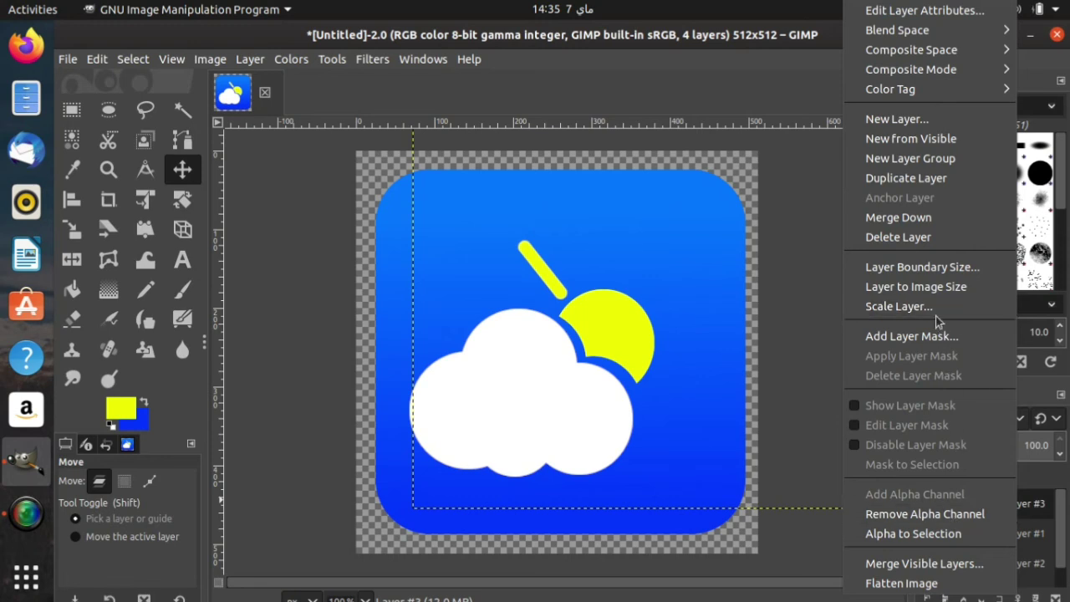
click(926, 181)
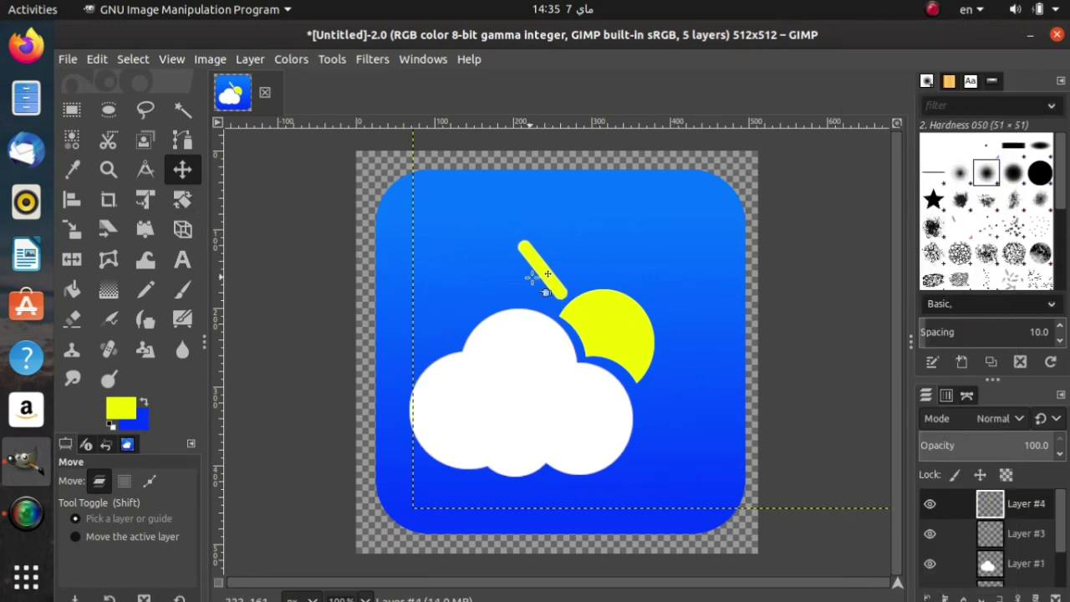
drag(541, 274, 561, 256)
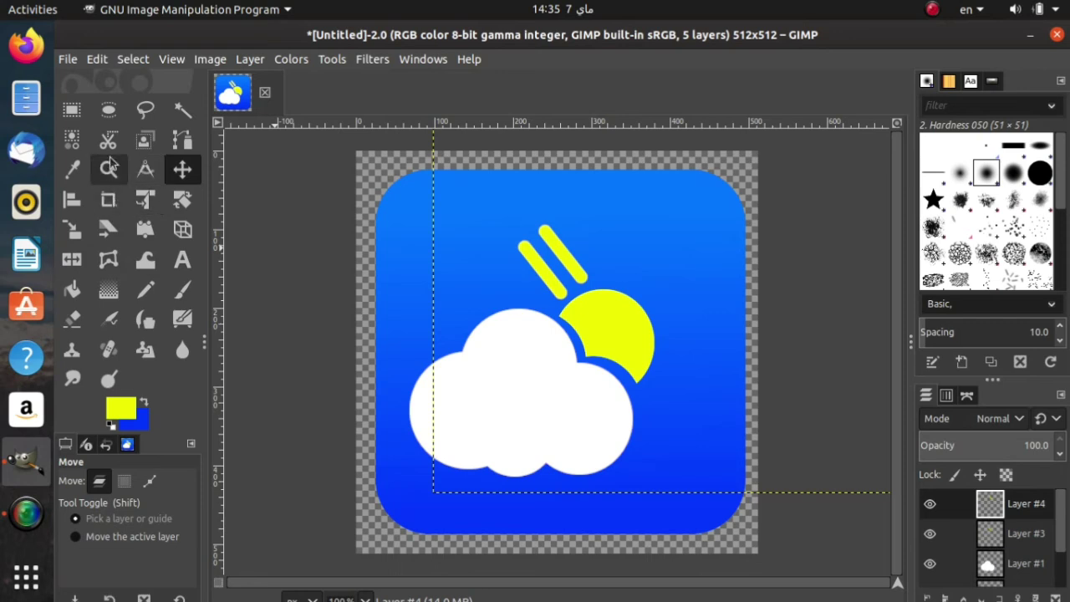
Step: Rotate the copied ray by 24.39° about center 265, 133.5 and move it slightly right, above the sun
click(182, 199)
click(561, 262)
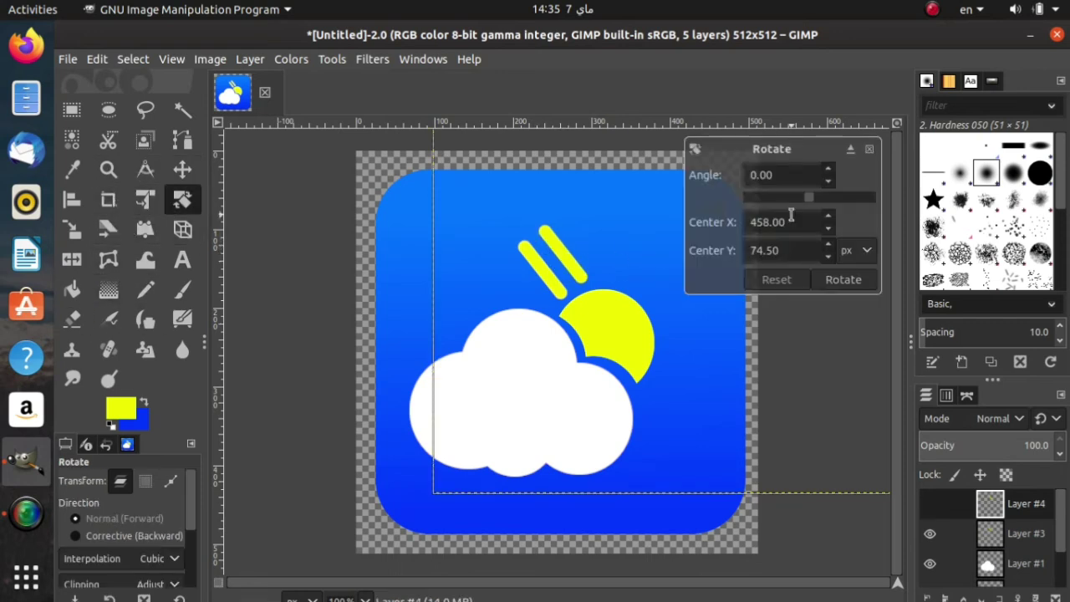
drag(807, 204, 786, 224)
click(776, 279)
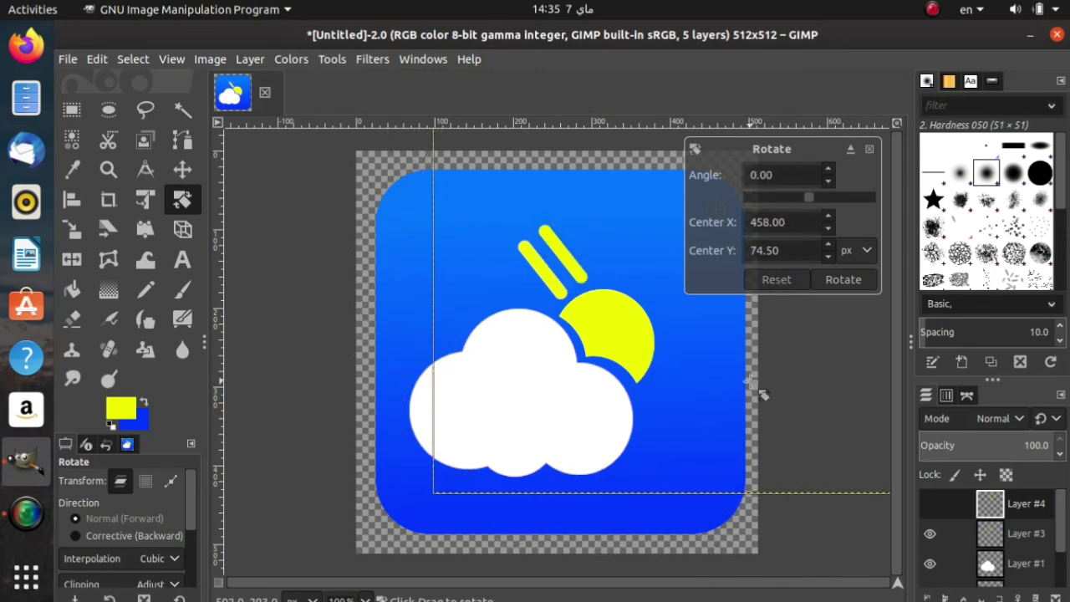
drag(897, 582, 911, 568)
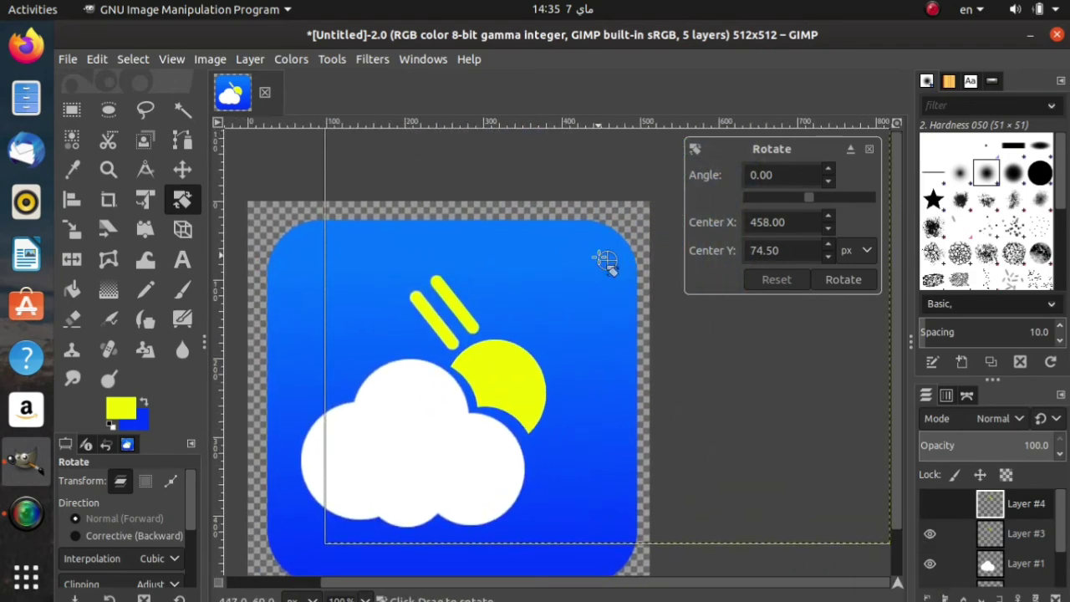
drag(611, 259, 470, 301)
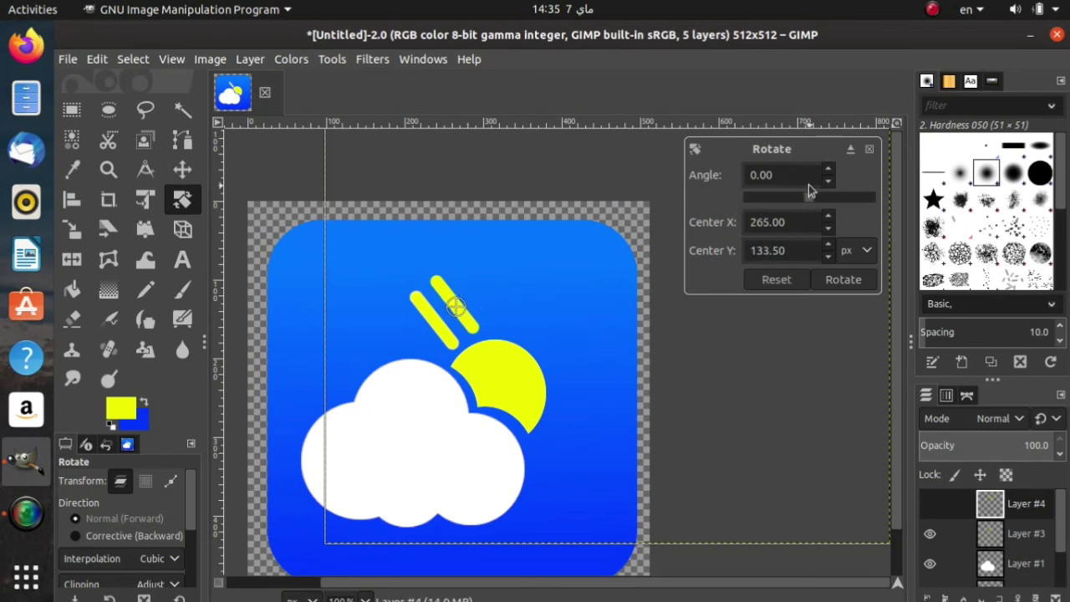
drag(807, 190, 819, 196)
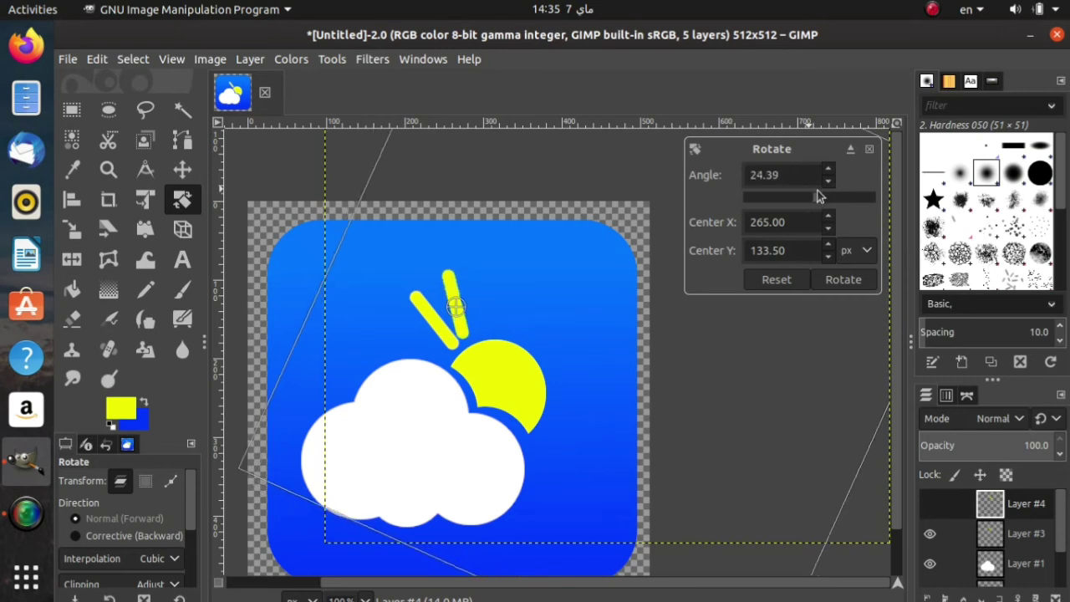
click(842, 280)
click(183, 169)
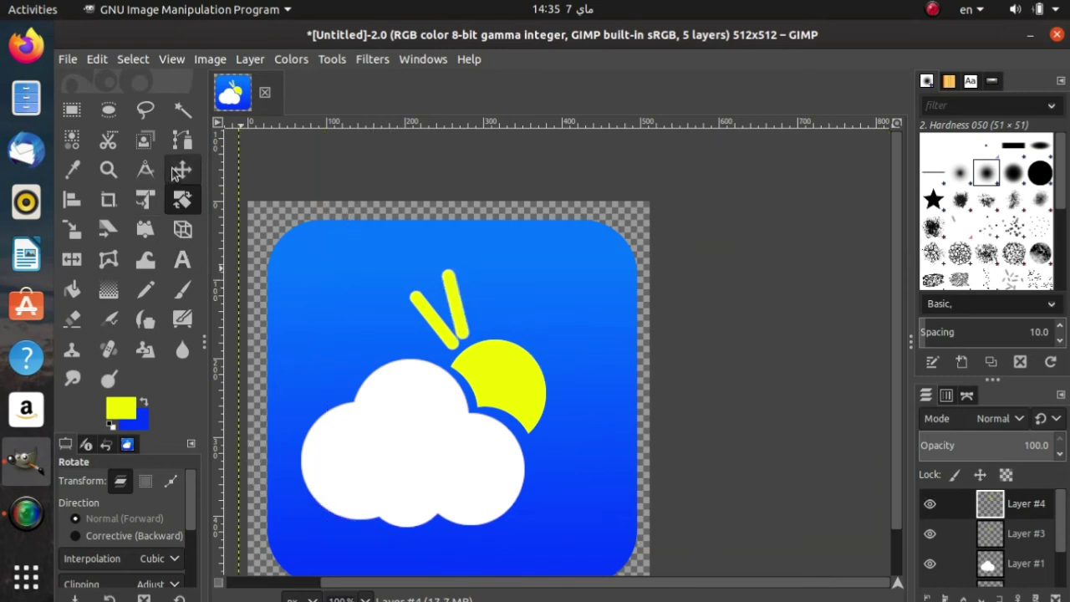
drag(458, 306, 482, 300)
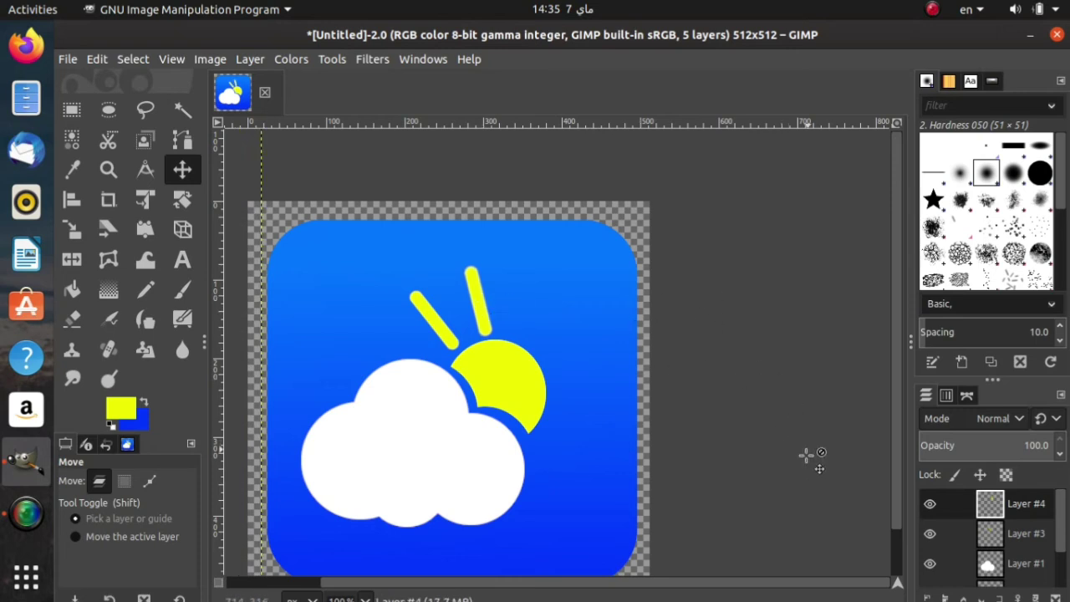
Step: Merge the second ray's layer down into the first ray's layer
right_click(1024, 513)
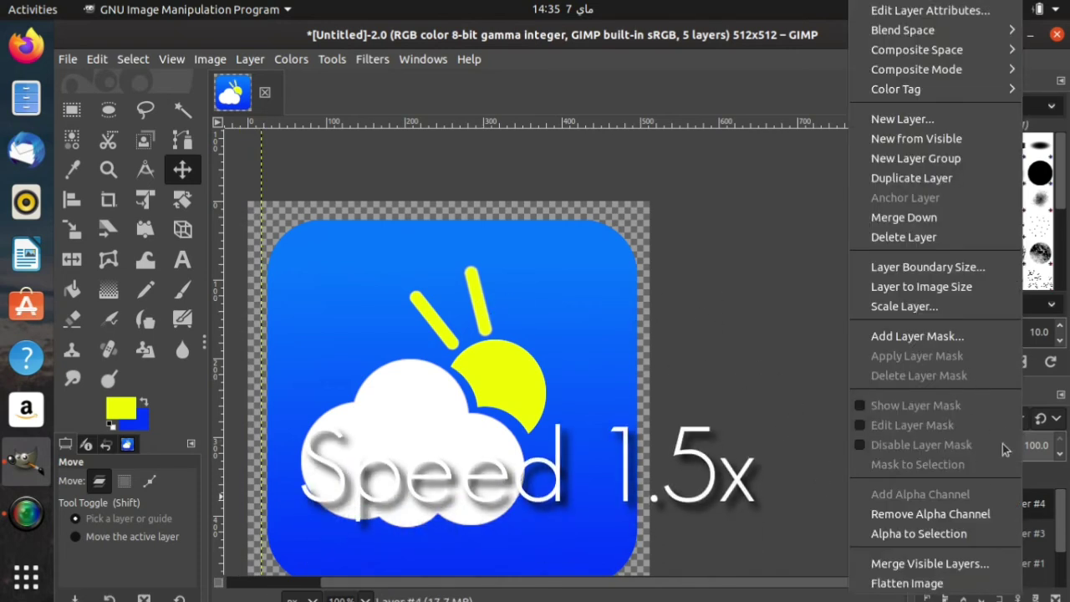
click(1042, 520)
right_click(1025, 512)
click(940, 219)
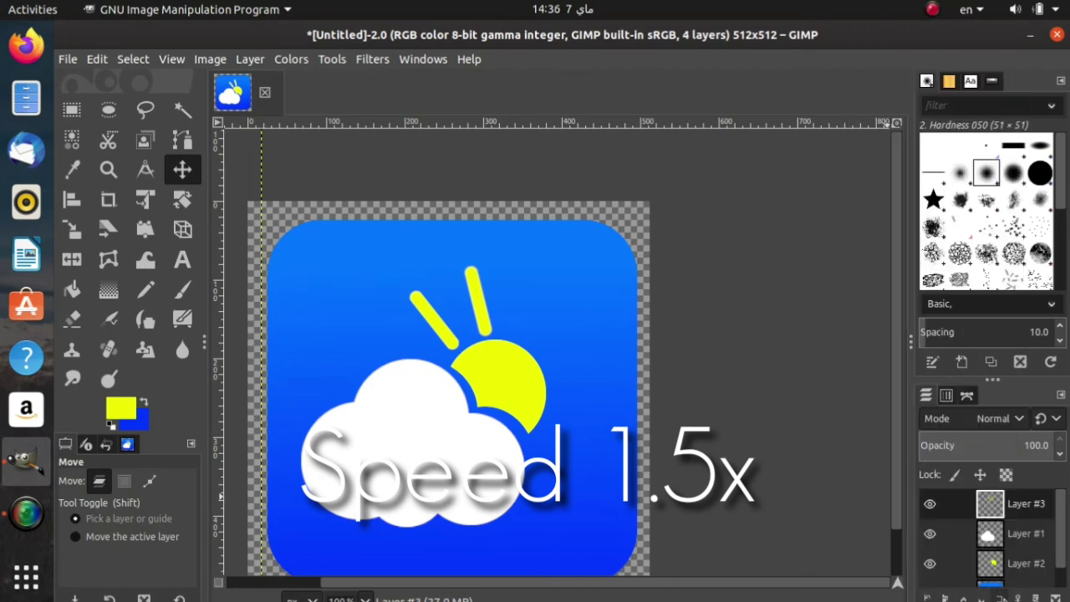
Step: Duplicate the merged two-ray layer and start rotating the copy
click(1001, 599)
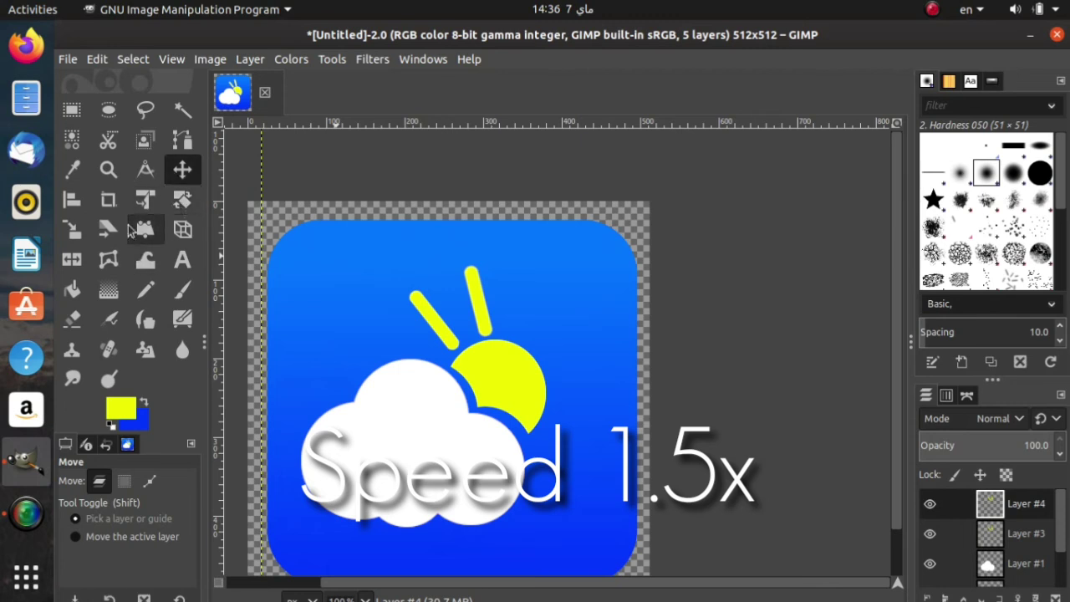
click(183, 198)
click(492, 321)
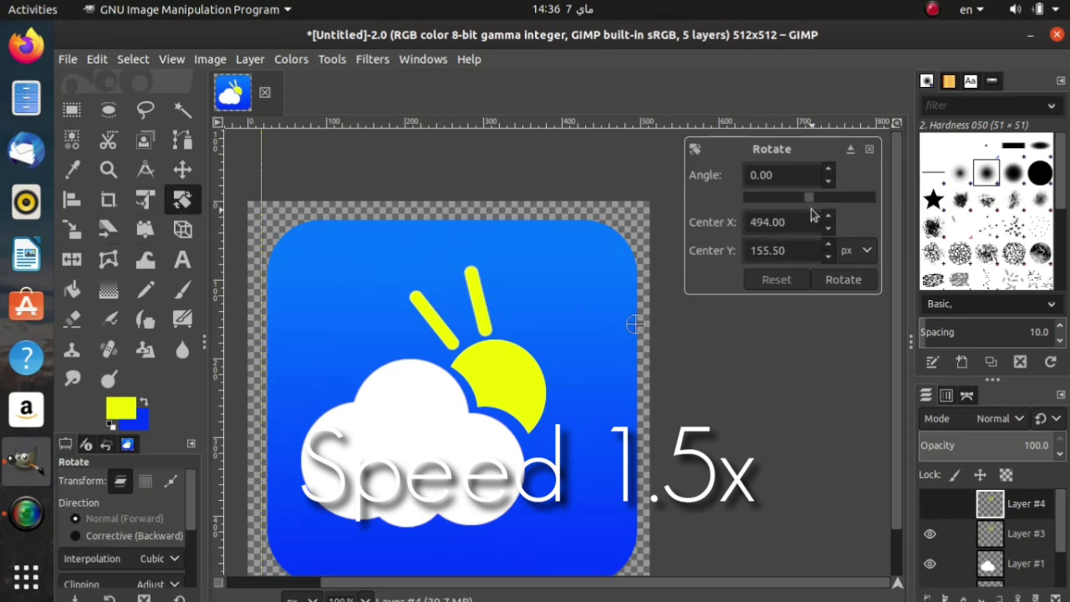
drag(809, 198, 804, 199)
click(776, 280)
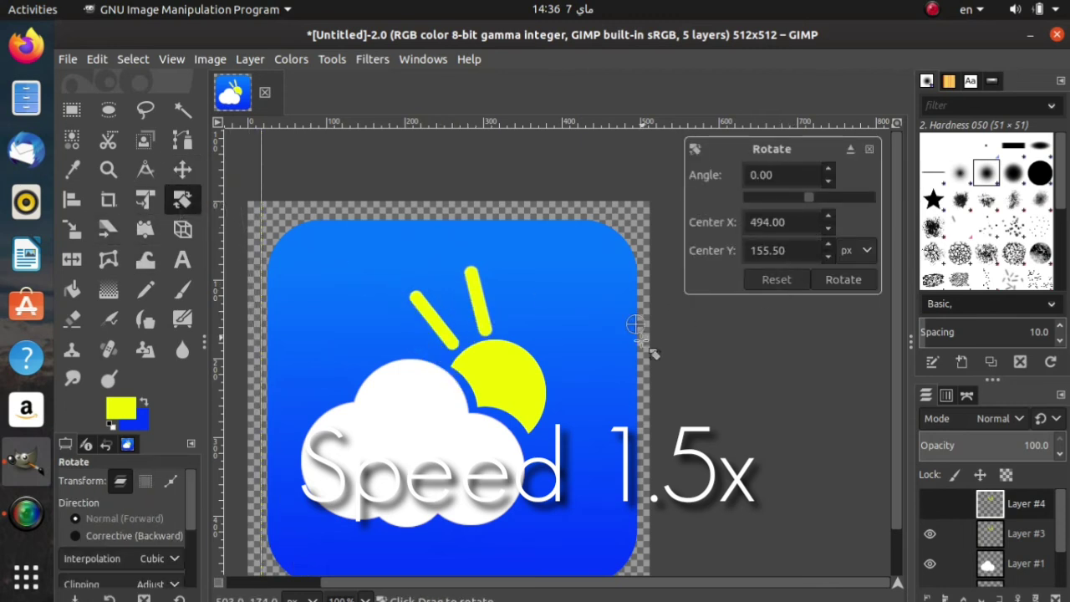
drag(637, 326, 459, 313)
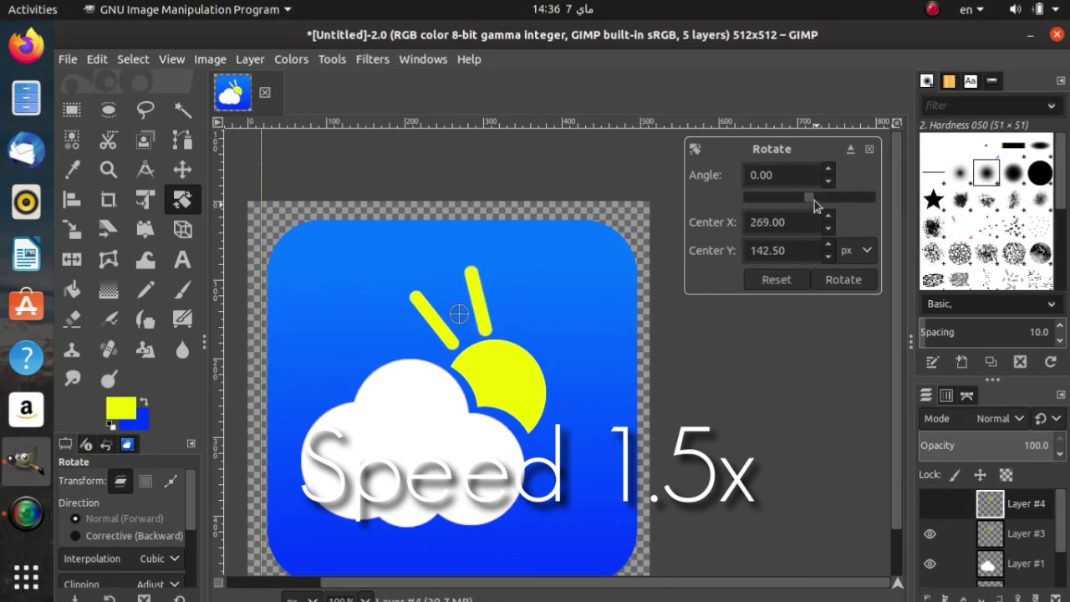
drag(815, 206, 773, 206)
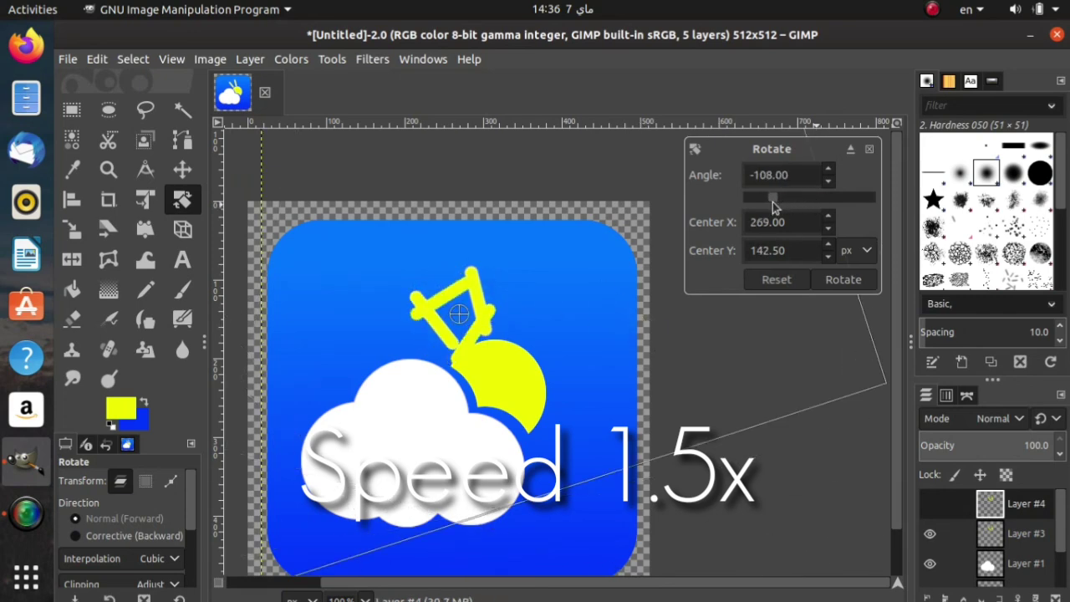
click(778, 279)
Step: Rotate the two-ray copy by 75.48° about center 310, 218.5 and move it slightly up and to the right
drag(633, 318, 494, 375)
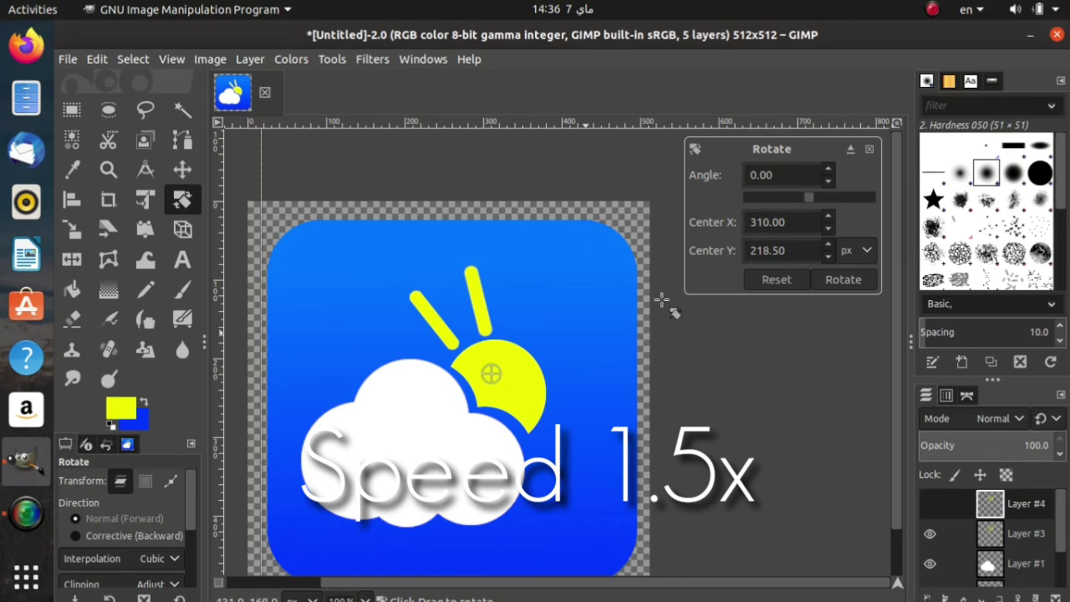
drag(805, 198, 838, 223)
click(841, 279)
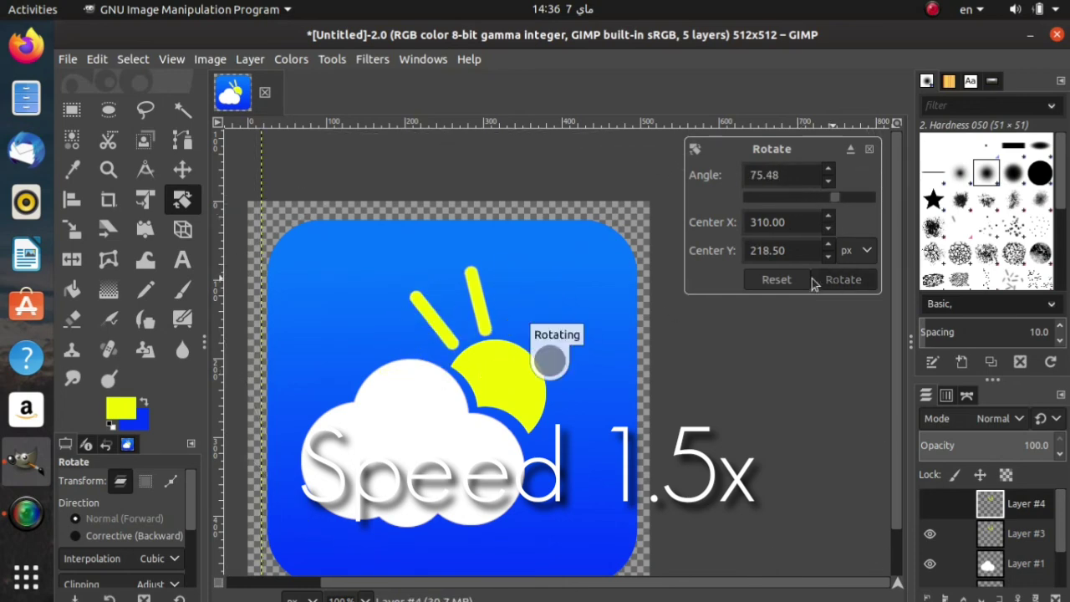
click(182, 169)
drag(566, 364, 576, 358)
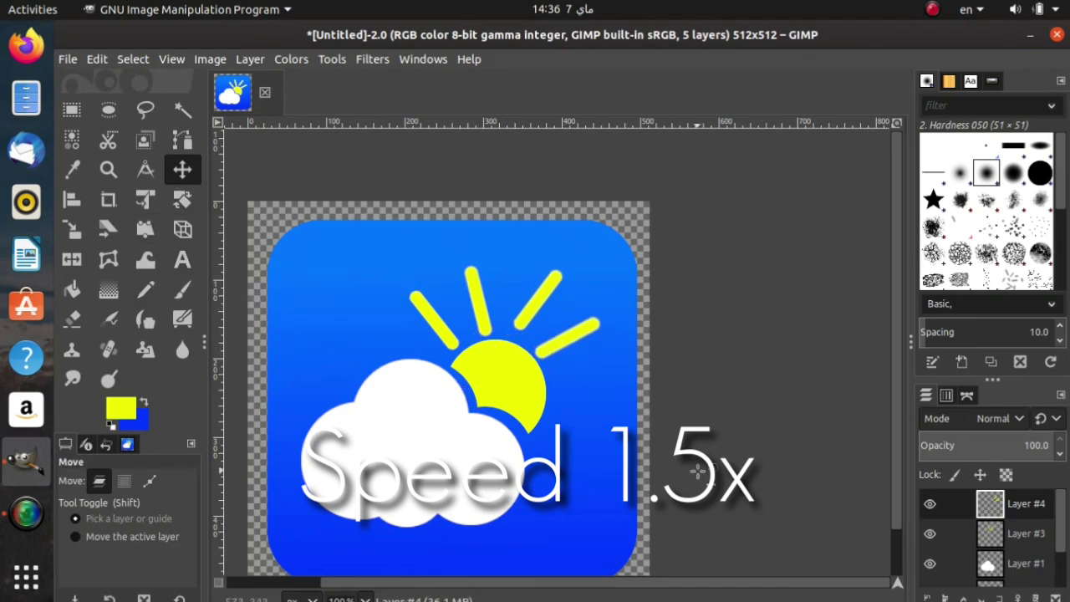
Step: Duplicate the rotated two-ray layer and rotate the new copy by 68.52° about center 312, 232
click(996, 595)
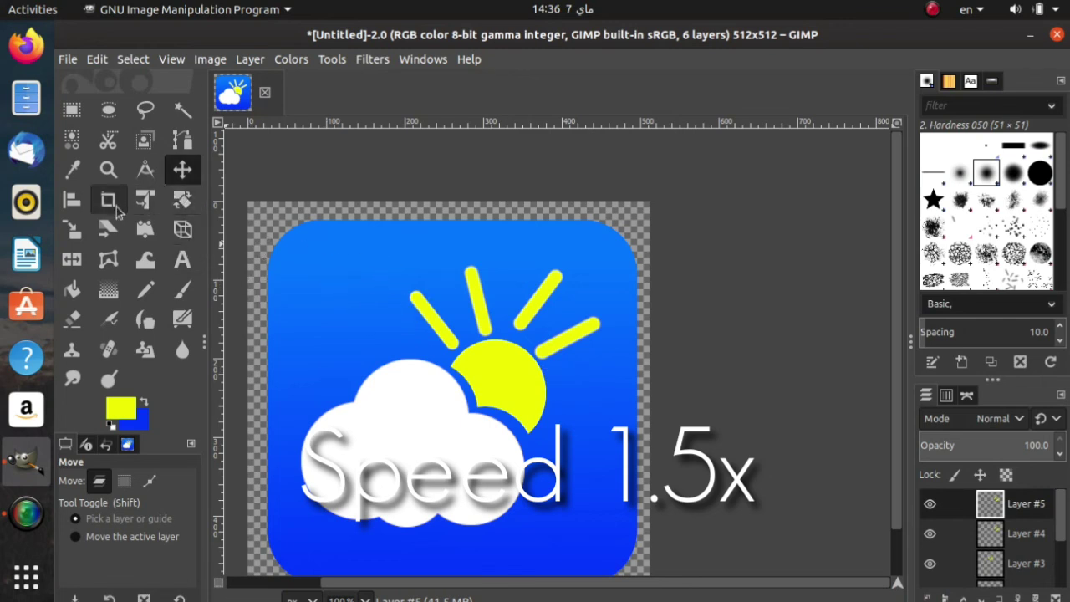
click(182, 199)
click(574, 353)
mouse_move(807, 199)
mouse_down()
mouse_move(794, 199)
mouse_move(804, 199)
mouse_up()
click(775, 279)
drag(585, 496, 492, 384)
mouse_move(824, 203)
mouse_down()
mouse_move(798, 202)
mouse_move(835, 202)
mouse_up()
click(847, 281)
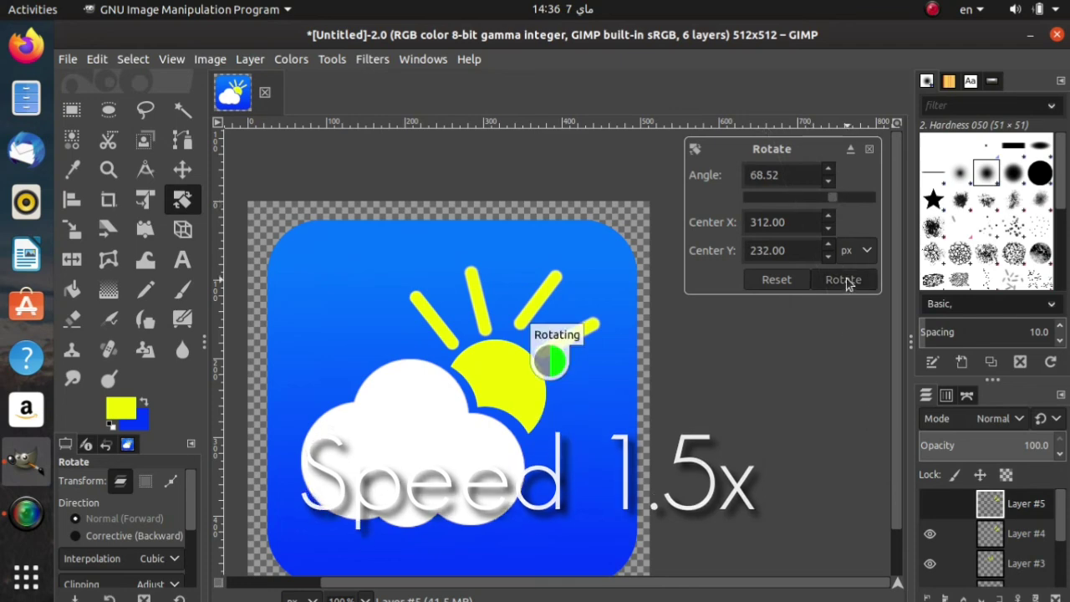
ctrl+scroll(651, 489, down, 1)
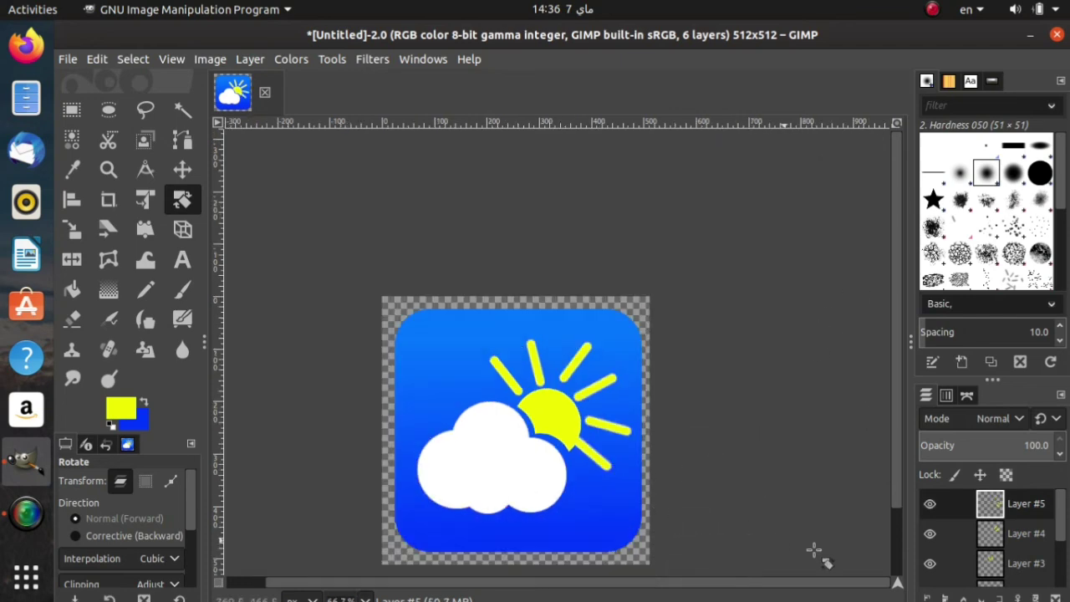
drag(899, 585, 896, 585)
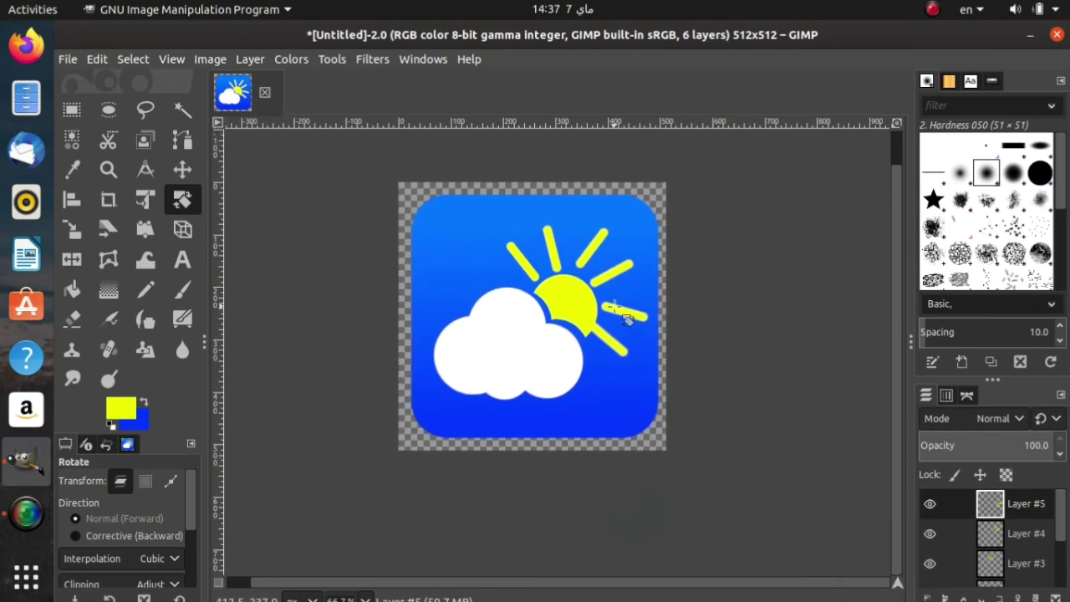
ctrl+scroll(626, 320, up, 1)
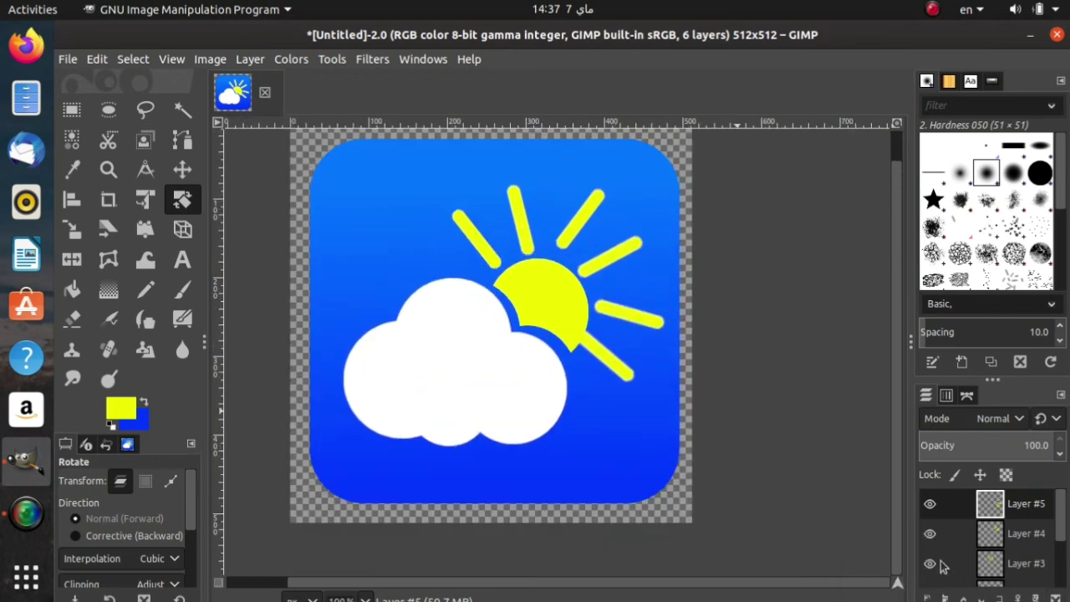
drag(895, 584, 890, 579)
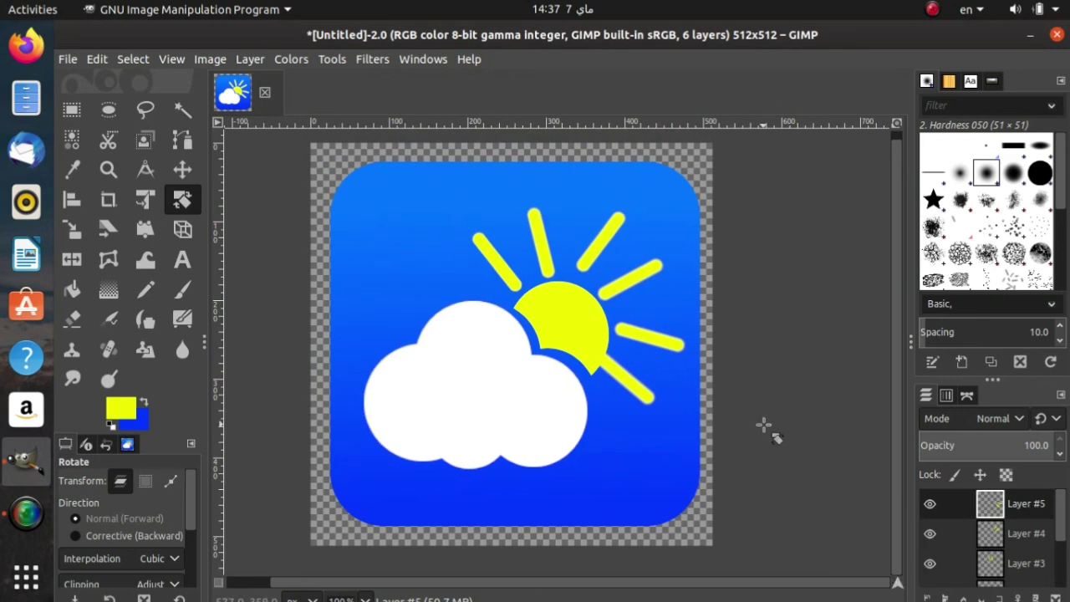